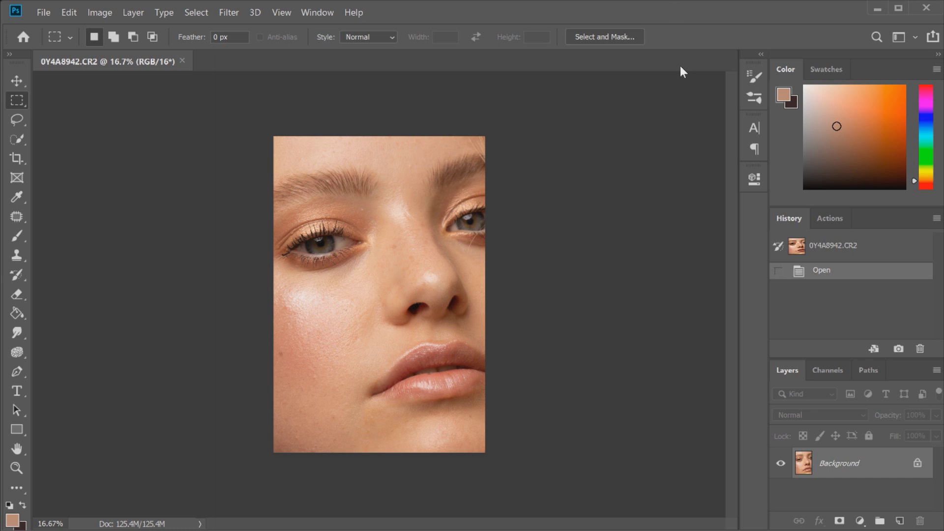
Add a Curves adjustment layer that raises the RGB midtones to brighten the portrait, and invert its mask to black.
click(860, 520)
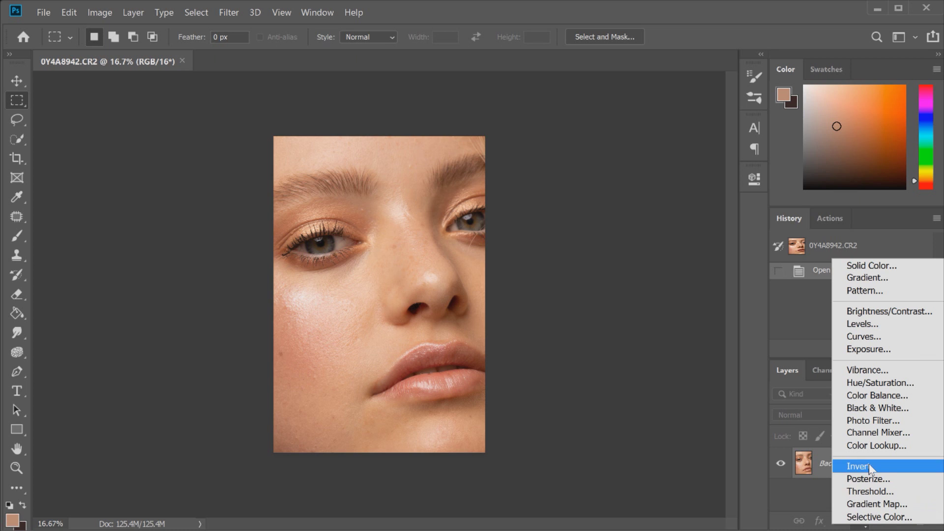
click(860, 336)
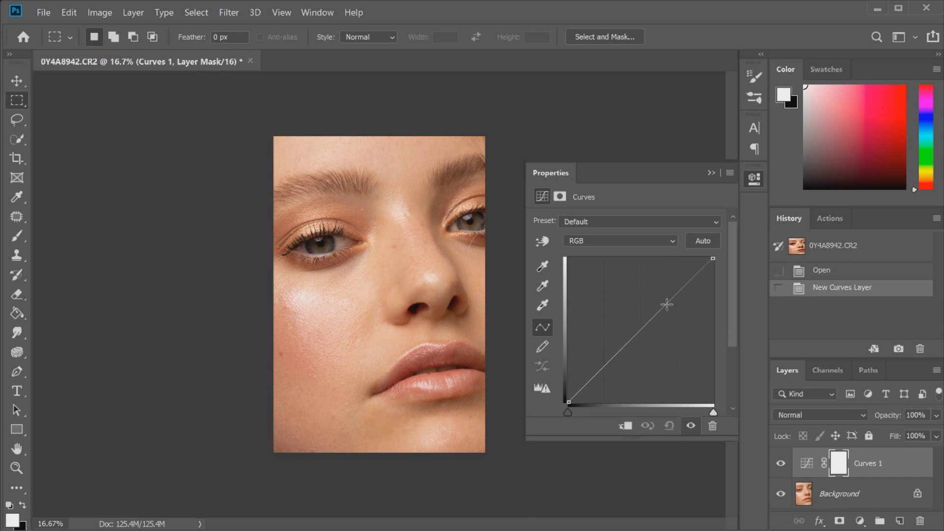
click(642, 329)
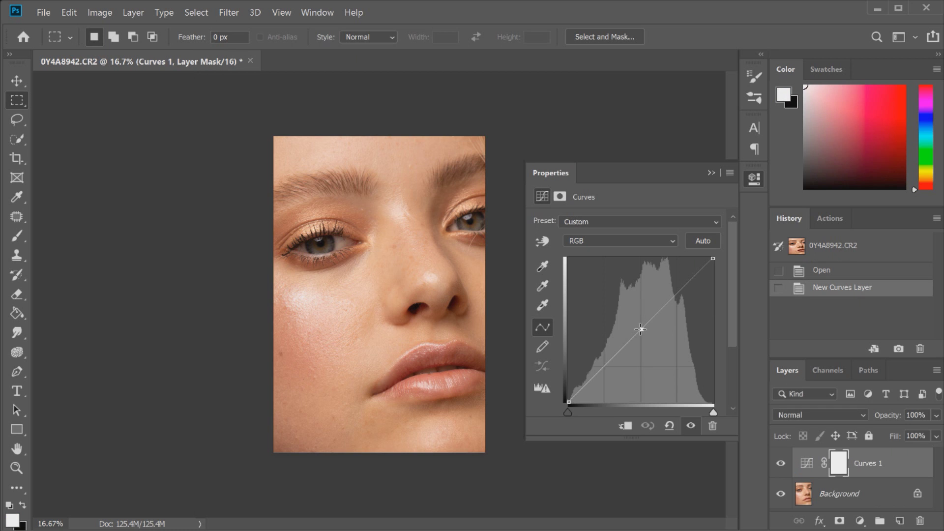
drag(641, 329, 629, 309)
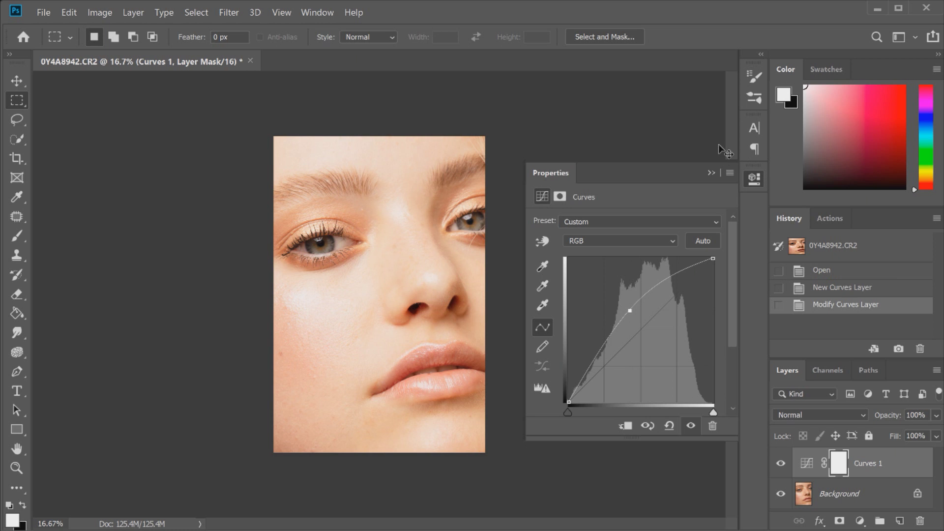
key(ctrl+i)
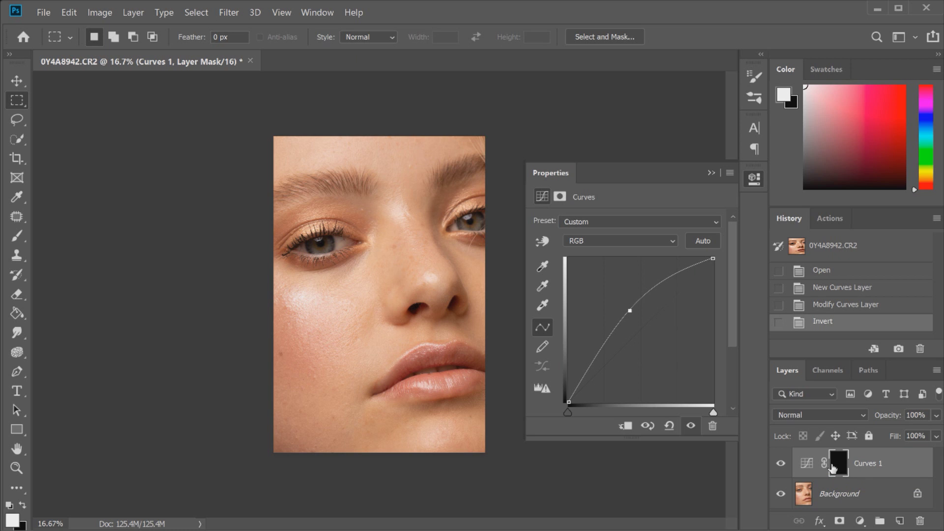
click(745, 180)
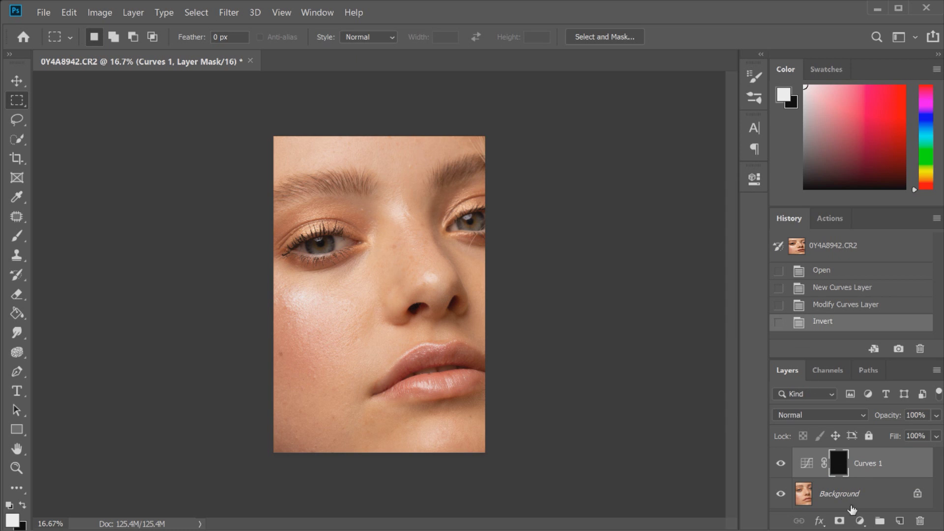
Add a second Curves adjustment layer that lowers the RGB midtones to darken the portrait, and invert its mask to black.
click(860, 522)
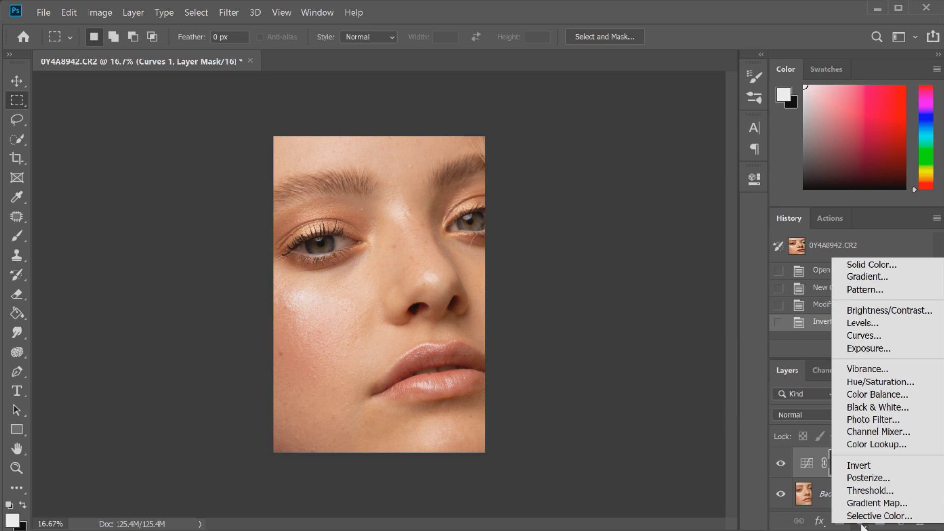
click(855, 336)
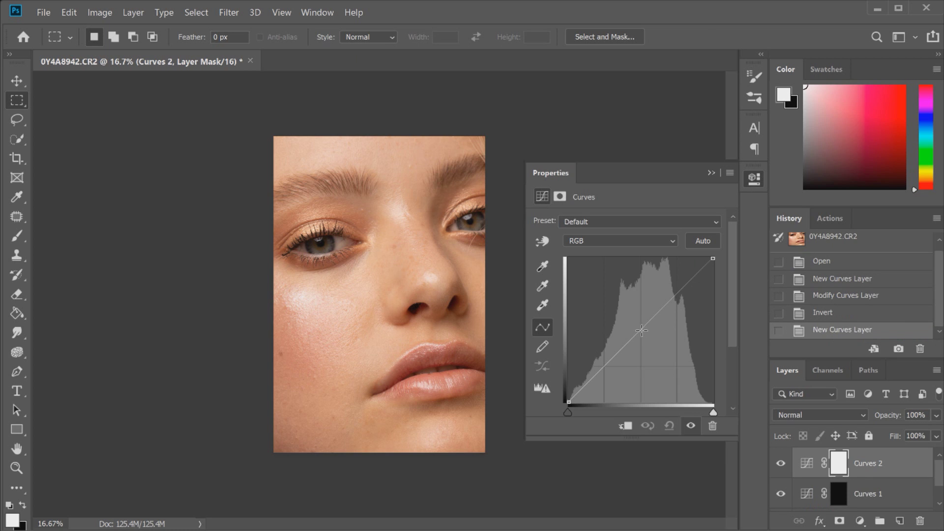
click(642, 330)
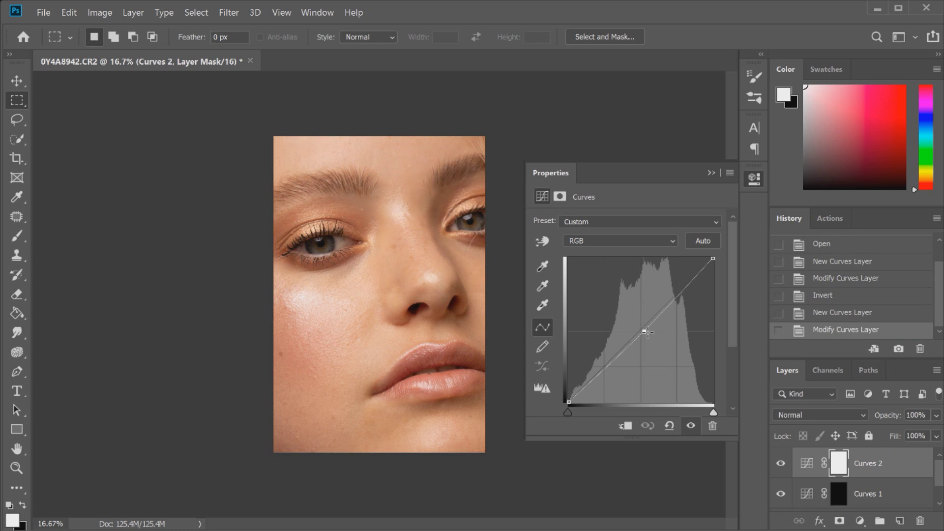
drag(646, 332, 652, 345)
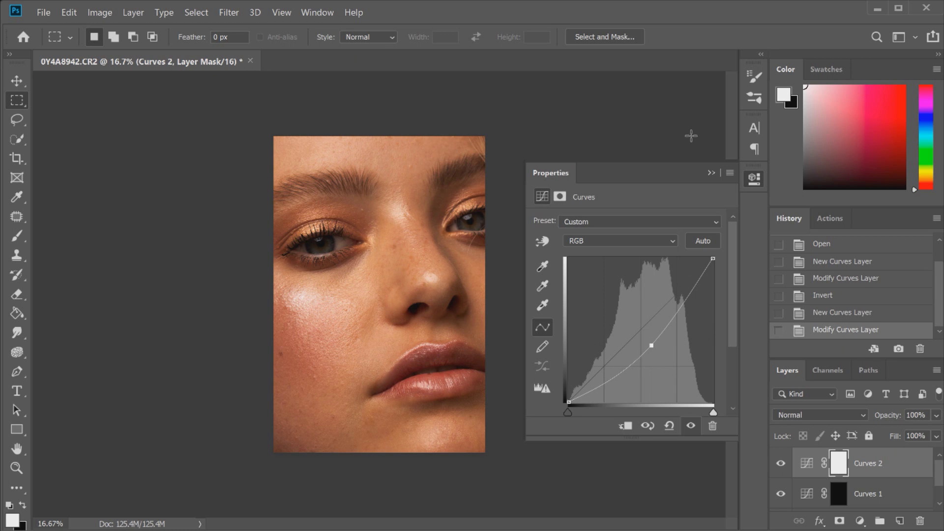
key(ctrl+i)
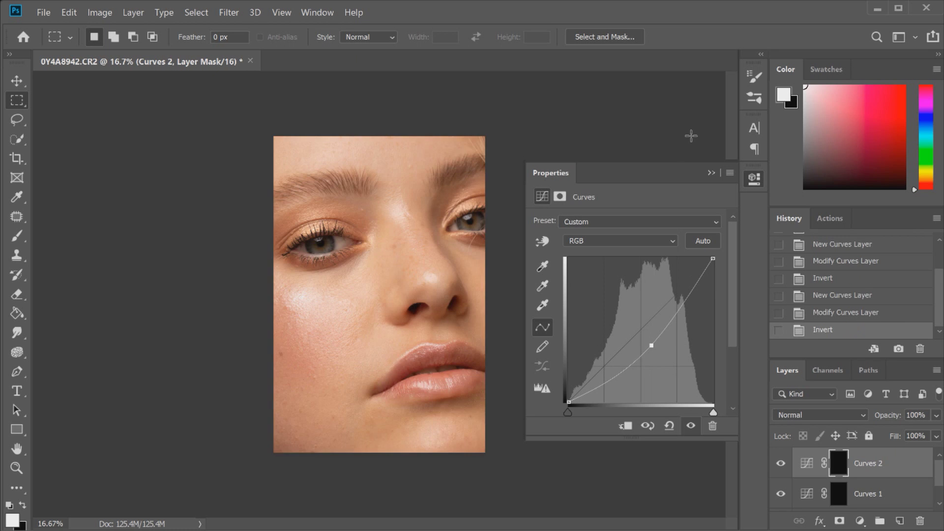
click(754, 179)
Rename the brightening Curves 1 layer as Dodge and the darkening Curves 2 layer as Burn.
click(851, 498)
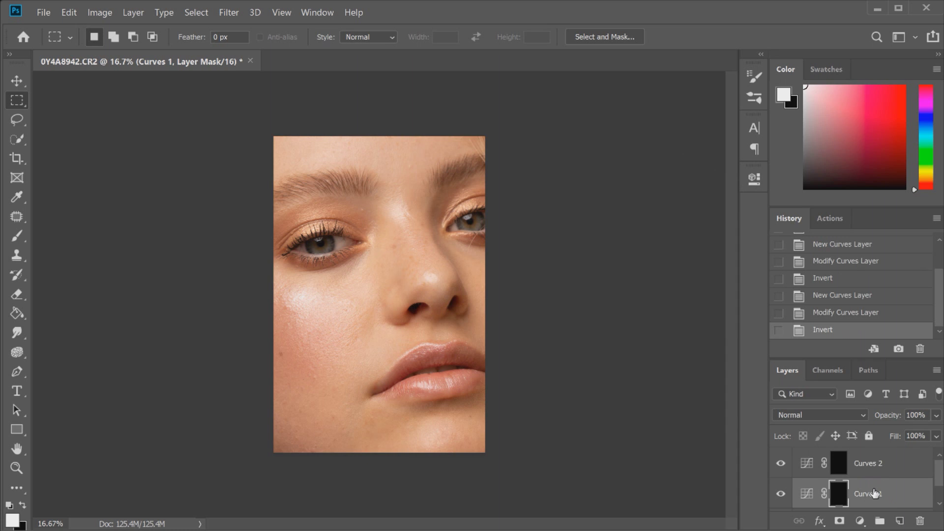
double_click(874, 493)
text(D)
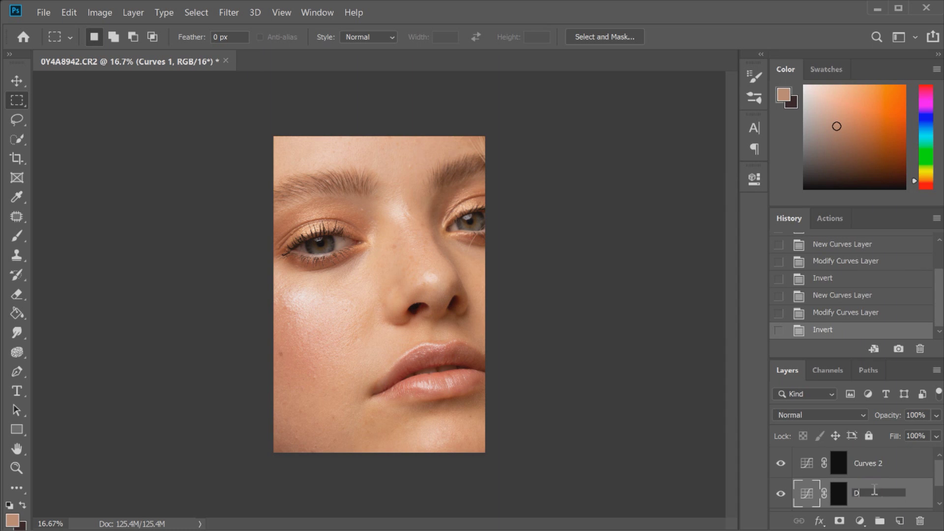
text(odge)
key(Return)
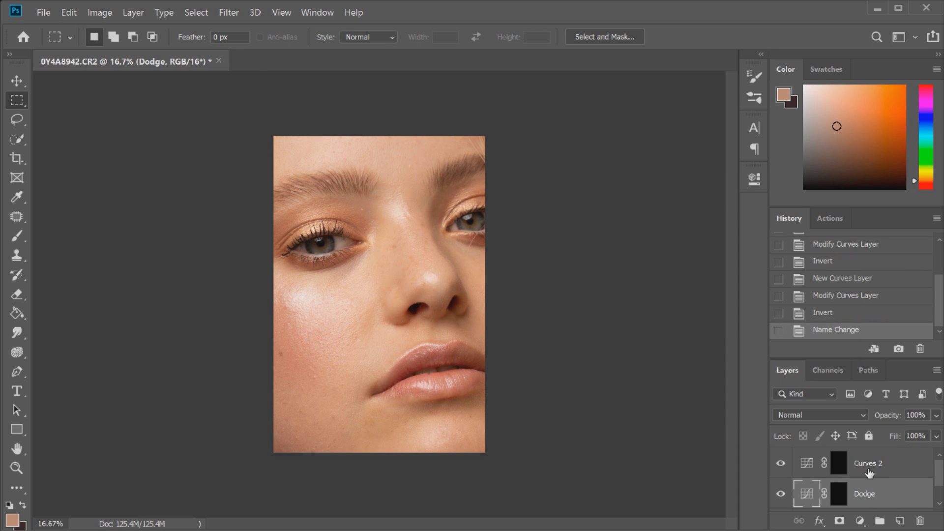
double_click(869, 473)
text(Burn)
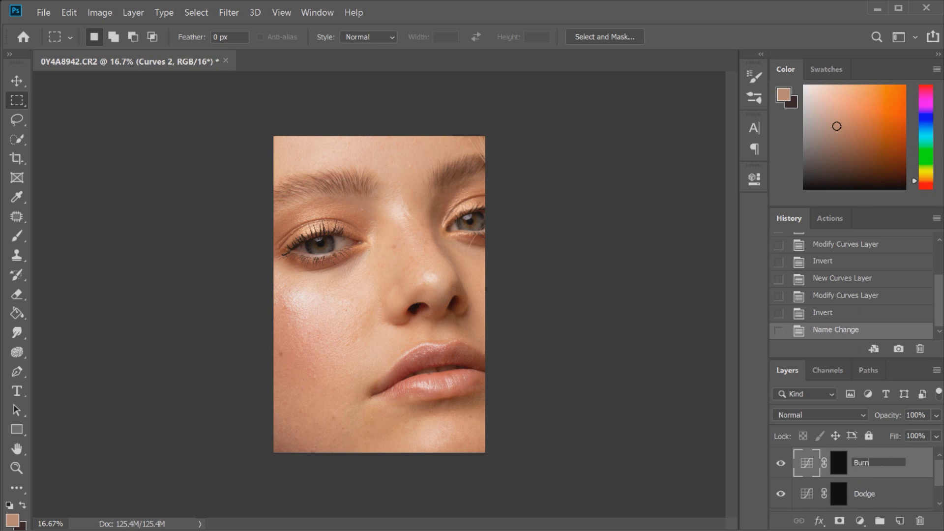
key(Return)
Duplicate the Background layer beneath the Dodge and Burn adjustment layers.
drag(927, 358, 927, 275)
click(881, 445)
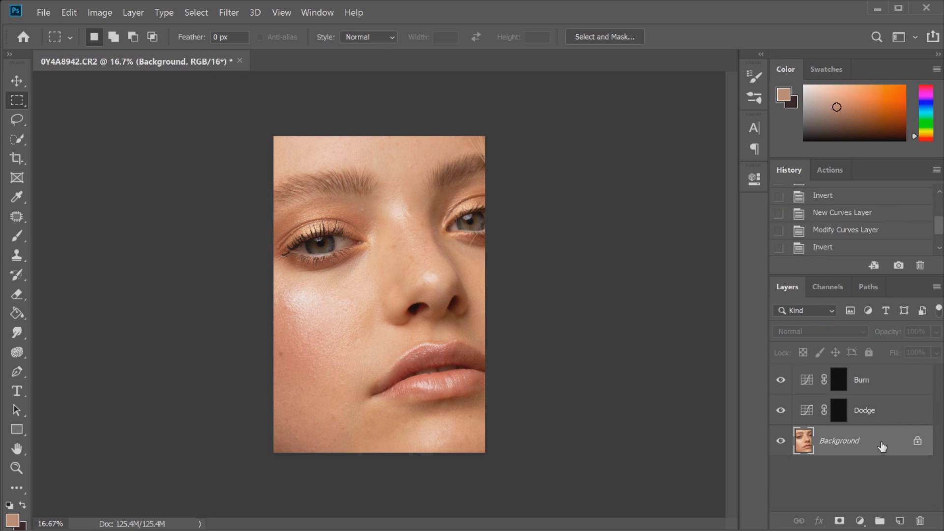
drag(870, 443, 900, 521)
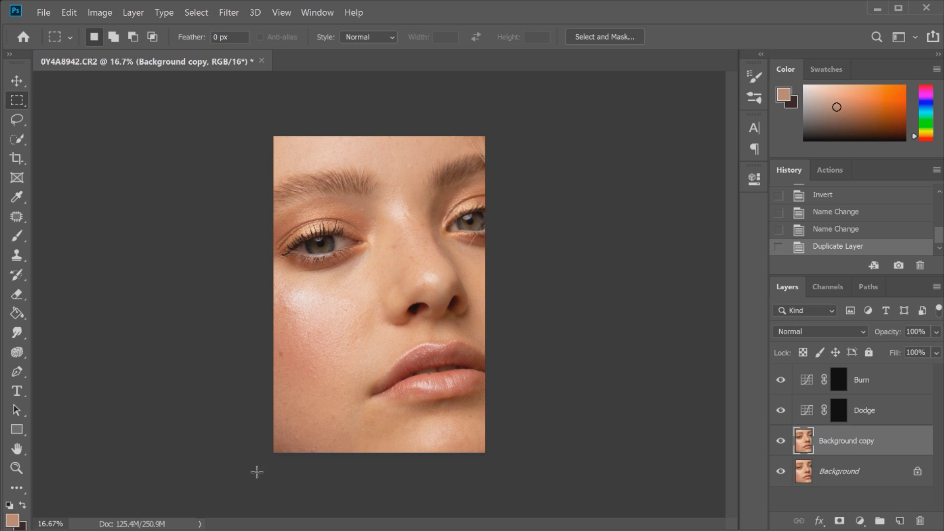
Heal blemishes on the lower cheek of the background copy with a size 80 Content-Aware Spot Healing Brush.
click(17, 468)
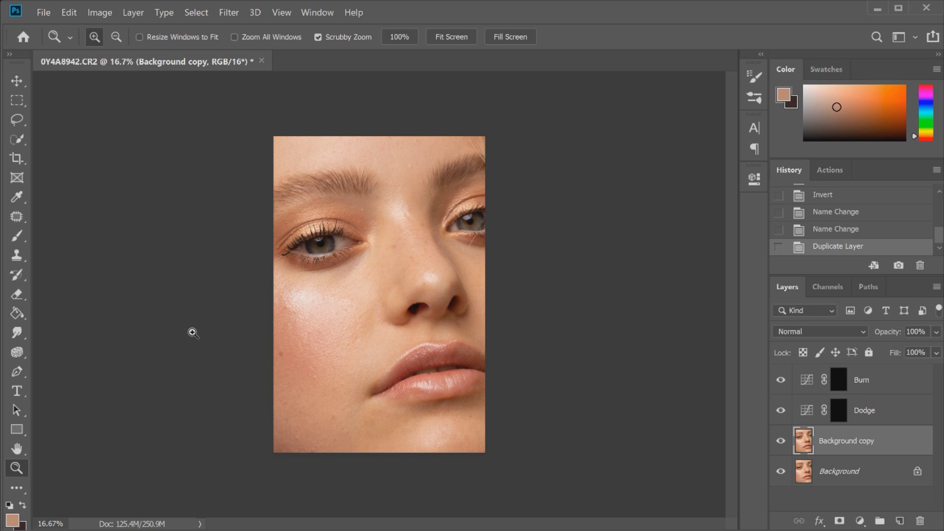
click(302, 359)
click(302, 359)
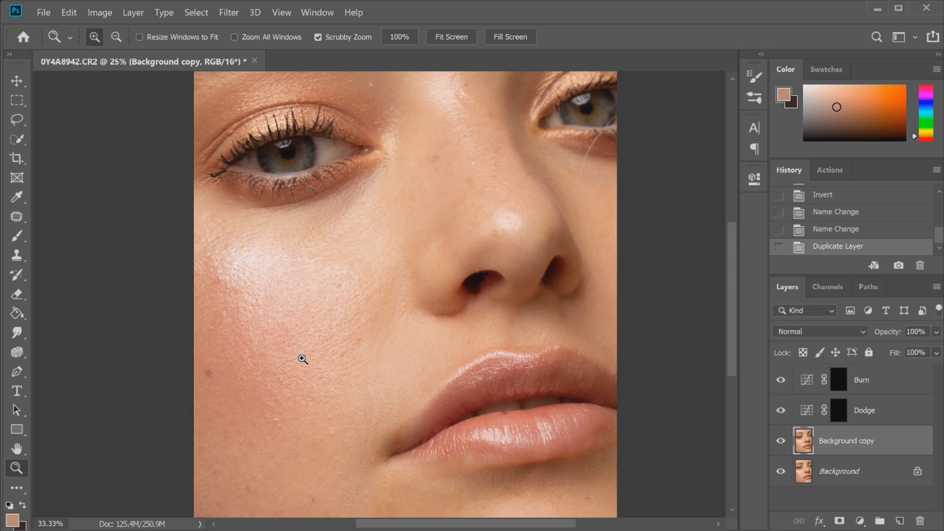
click(359, 435)
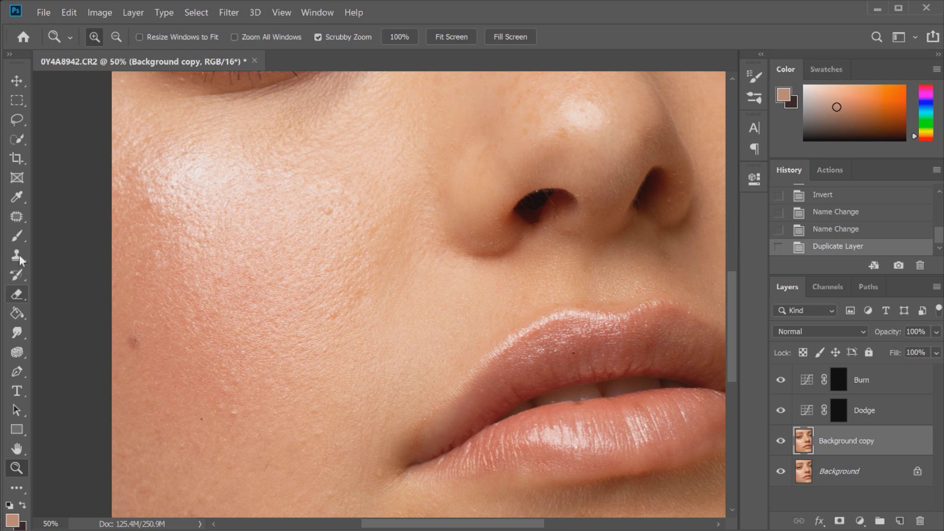
click(17, 217)
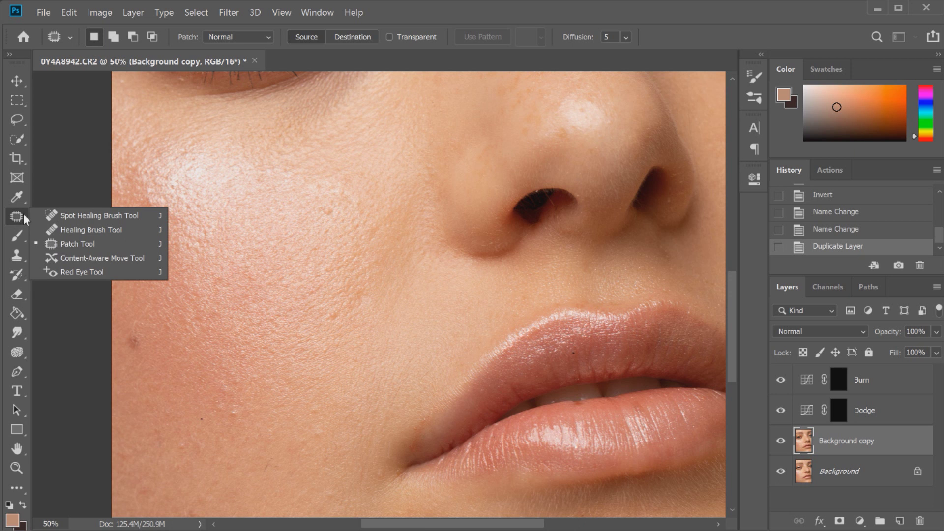
click(84, 217)
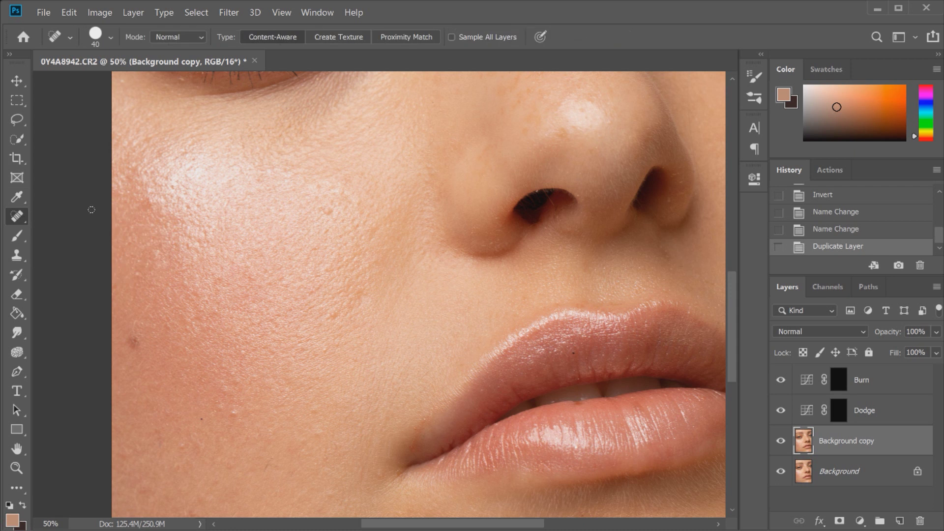
right_click(27, 215)
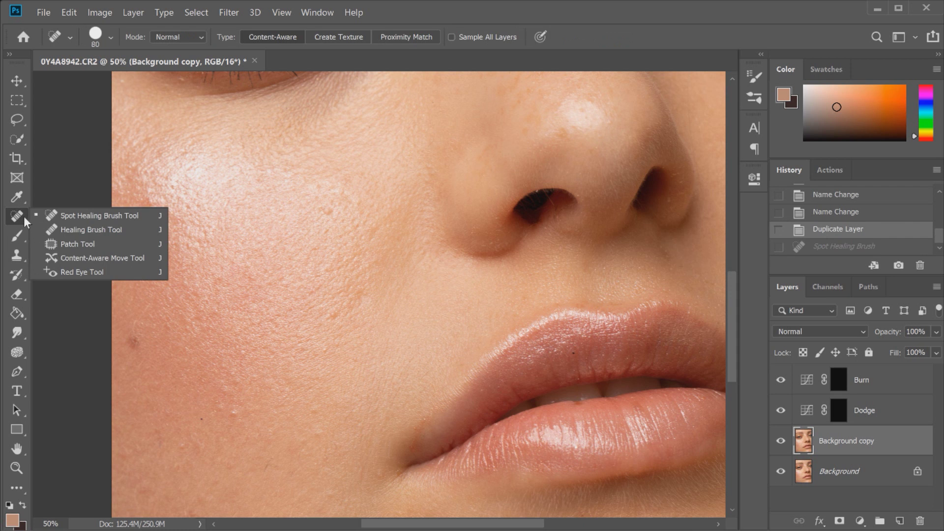
click(18, 217)
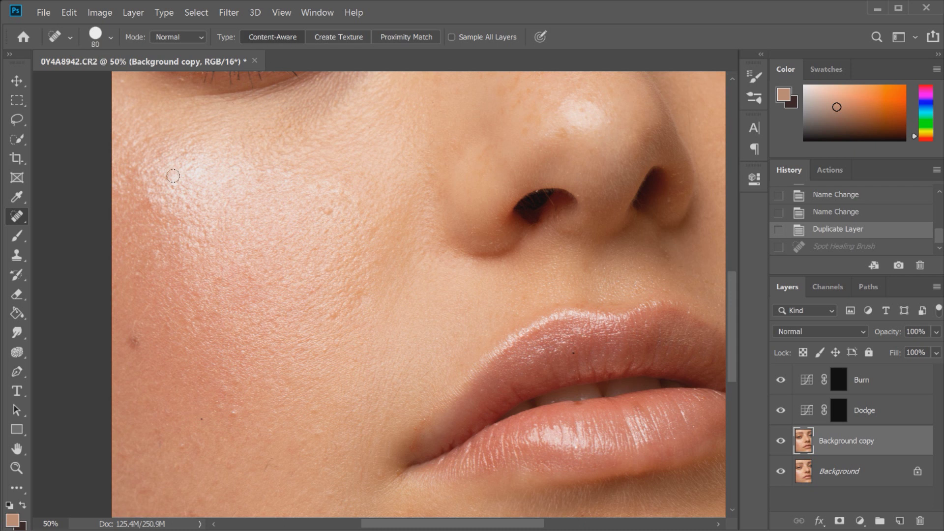
click(222, 392)
click(233, 414)
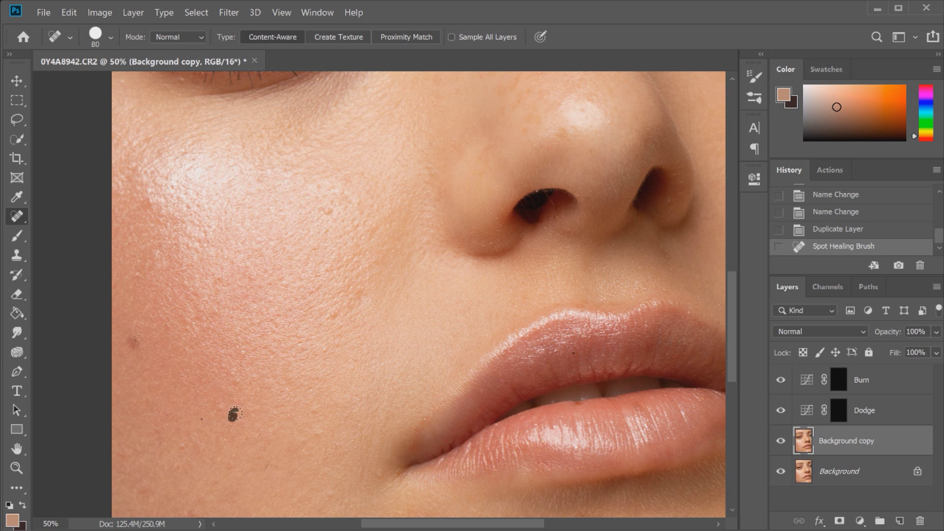
click(238, 382)
click(222, 405)
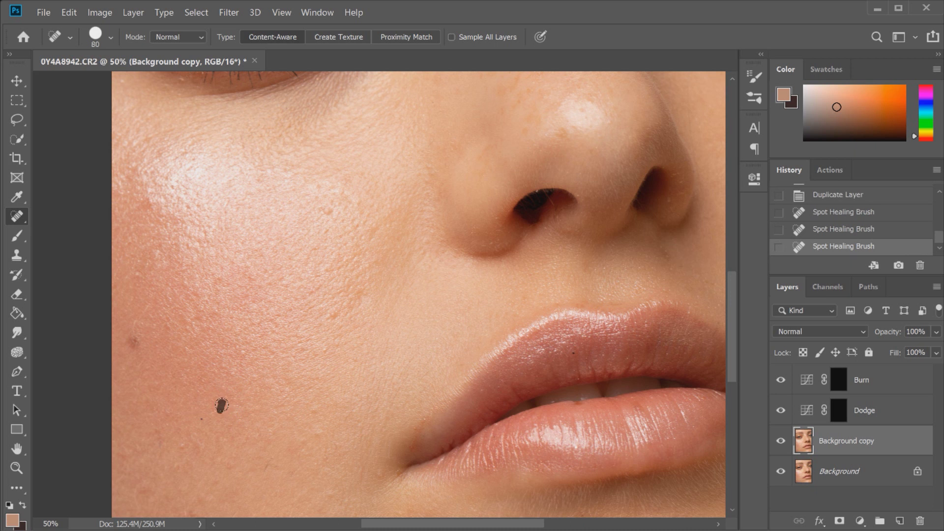
Heal the small bumps on the middle of the cheek and near its highlight with the Spot Healing Brush.
click(325, 350)
click(354, 363)
click(334, 313)
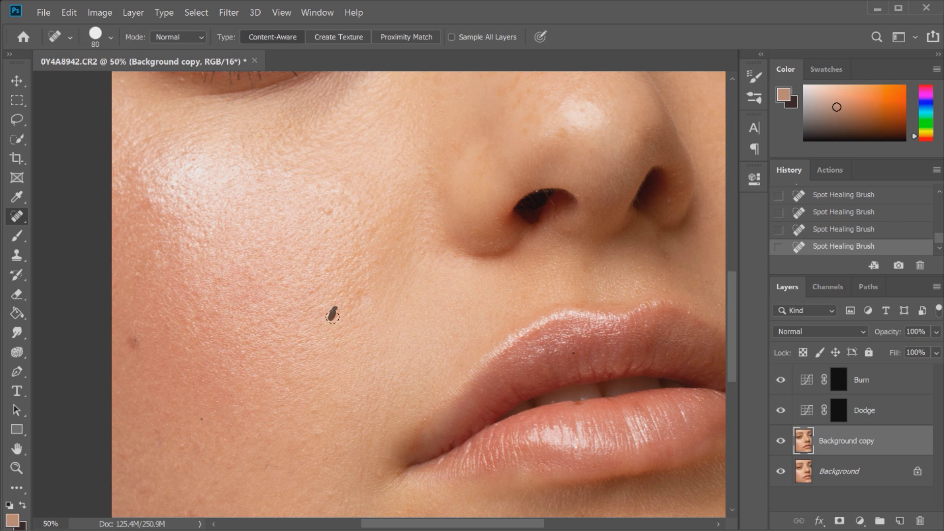
click(360, 293)
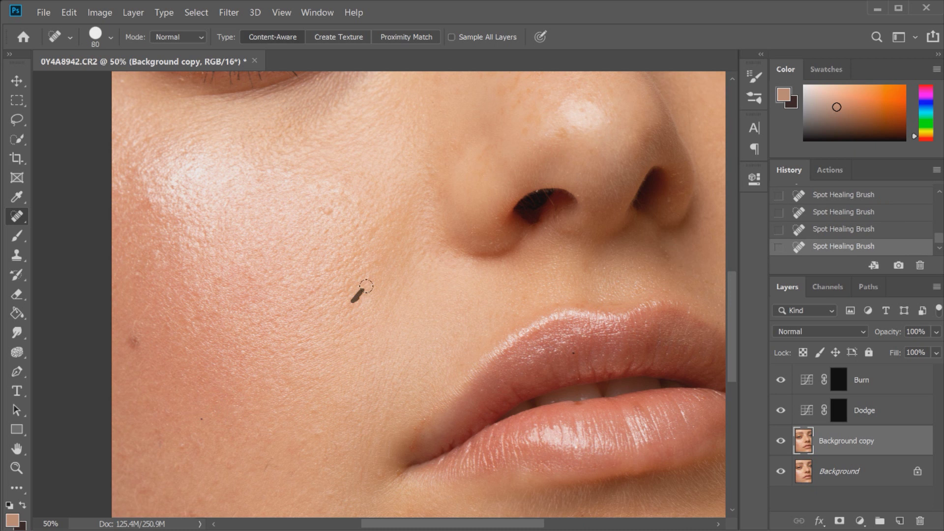
click(325, 208)
click(262, 178)
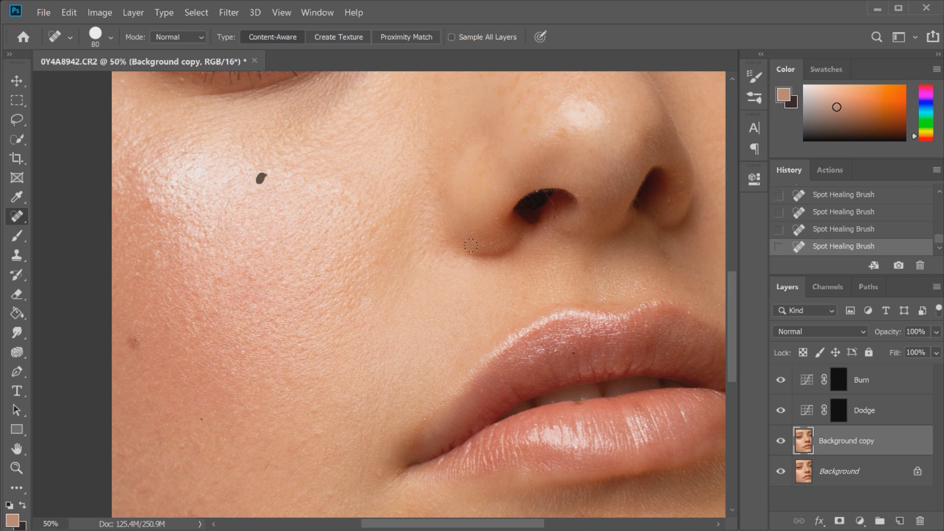
Spot-heal the uneven skin along the outer cheek and the area beside the nose.
click(221, 280)
click(145, 203)
click(163, 211)
click(131, 176)
scroll(442, 276, down, 1)
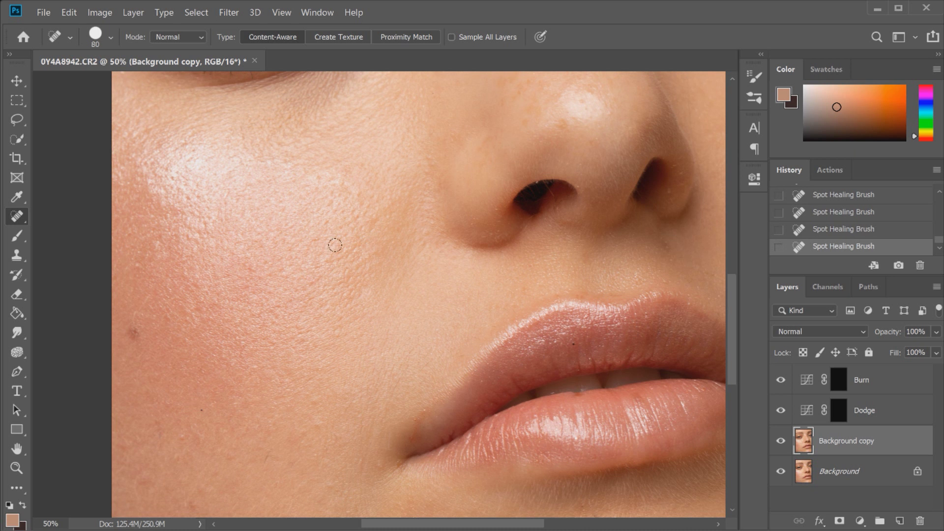
click(327, 219)
click(393, 242)
click(133, 266)
Remove the dark spots and red blemishes across the lower cheek and jaw with the Spot Healing Brush.
drag(731, 300, 728, 345)
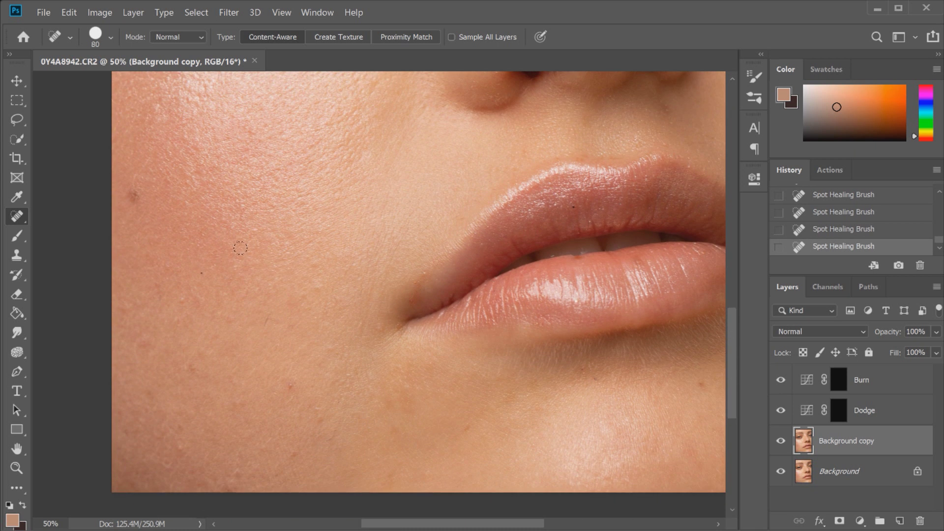
click(198, 269)
drag(157, 282, 158, 302)
drag(258, 332, 270, 319)
drag(184, 297, 182, 306)
mouse_move(143, 339)
mouse_down()
mouse_move(143, 348)
mouse_move(153, 343)
mouse_up()
mouse_move(201, 309)
mouse_down()
mouse_move(193, 295)
mouse_move(231, 321)
mouse_up()
drag(191, 366, 192, 373)
drag(215, 342, 217, 336)
drag(150, 398, 152, 386)
drag(181, 453, 182, 439)
drag(287, 391, 291, 380)
drag(293, 460, 320, 417)
Spot-heal the remaining marks around the mouth corner, the outer edge of the cheek, the jaw and the chin.
mouse_move(302, 302)
mouse_down()
mouse_move(295, 287)
mouse_move(319, 287)
mouse_move(317, 260)
mouse_up()
mouse_move(290, 299)
mouse_down()
mouse_move(289, 315)
mouse_move(300, 312)
mouse_up()
drag(381, 325, 378, 333)
mouse_move(416, 284)
mouse_down()
mouse_move(414, 275)
mouse_move(434, 269)
mouse_up()
mouse_move(169, 263)
mouse_down()
mouse_move(167, 289)
mouse_move(121, 307)
mouse_up()
drag(123, 426, 125, 458)
drag(181, 428, 179, 420)
mouse_move(329, 450)
mouse_down()
mouse_move(355, 372)
mouse_move(330, 448)
mouse_up()
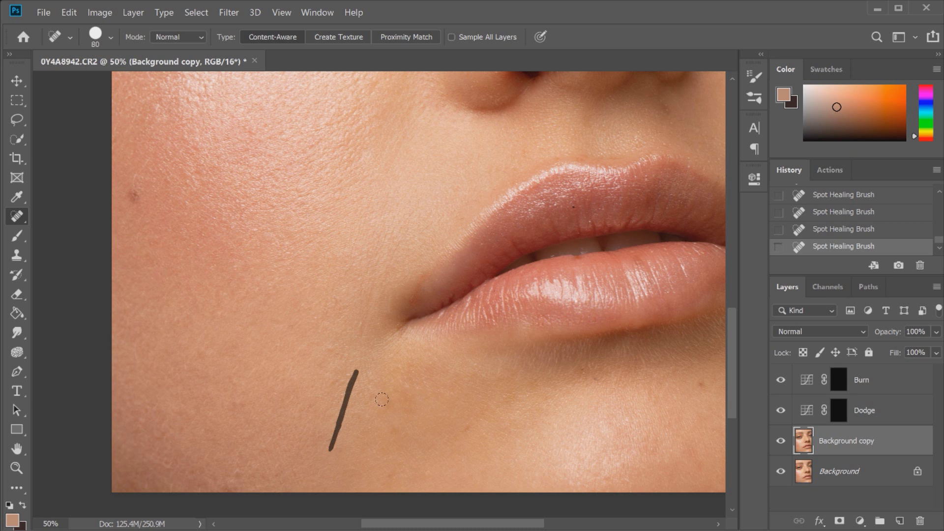
drag(591, 378, 586, 368)
click(673, 450)
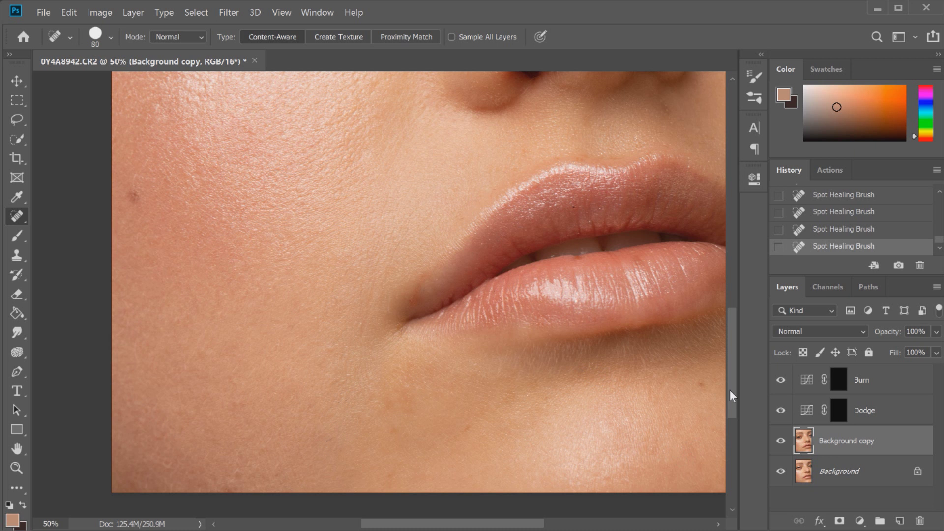
Heal the dark speck on the upper lip and the spot at the lip's outer edge.
scroll(593, 333, up, 3)
click(580, 297)
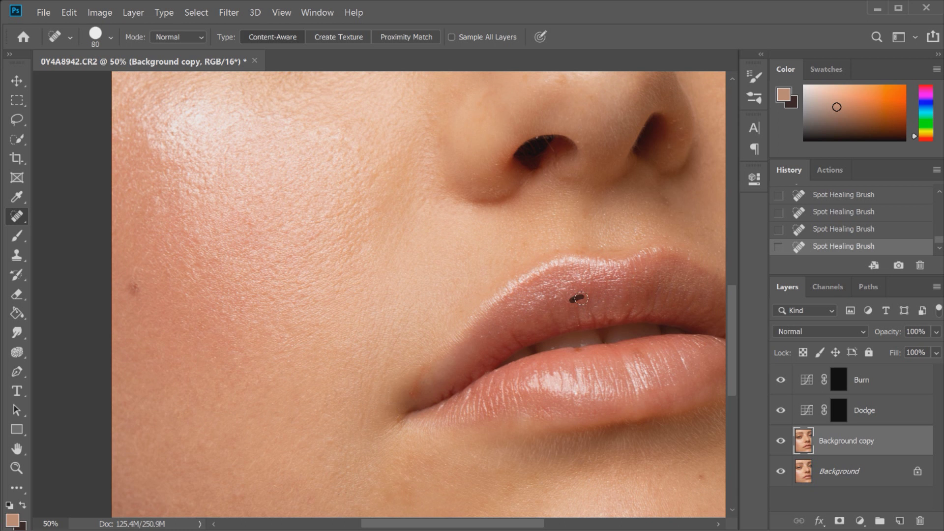
click(482, 336)
Smooth the fine lines and bumps on the cheek between the nose and the mouth corner with Spot Healing strokes.
mouse_move(431, 316)
mouse_down()
mouse_move(400, 326)
mouse_move(389, 356)
mouse_up()
click(338, 370)
click(344, 402)
drag(368, 399, 360, 432)
drag(320, 413, 354, 350)
click(358, 324)
drag(358, 327, 346, 365)
drag(391, 286, 382, 336)
drag(363, 407, 377, 368)
drag(328, 438, 338, 439)
drag(418, 372, 415, 391)
drag(735, 370, 748, 319)
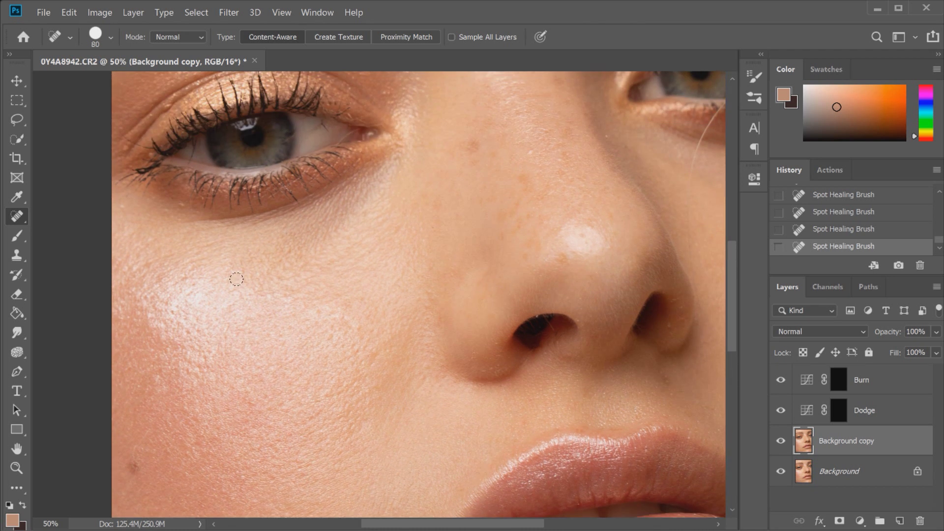
Spot-heal the uneven bumps and marks on the outer cheek below the eye.
mouse_move(162, 329)
mouse_down()
mouse_move(165, 340)
mouse_move(168, 329)
mouse_move(149, 332)
mouse_move(151, 308)
mouse_up()
drag(171, 343, 184, 347)
click(160, 277)
click(146, 263)
click(187, 279)
Spot-heal the marks around both nostrils, the side of the nose and the skin between the nose and upper lip.
drag(463, 524, 504, 524)
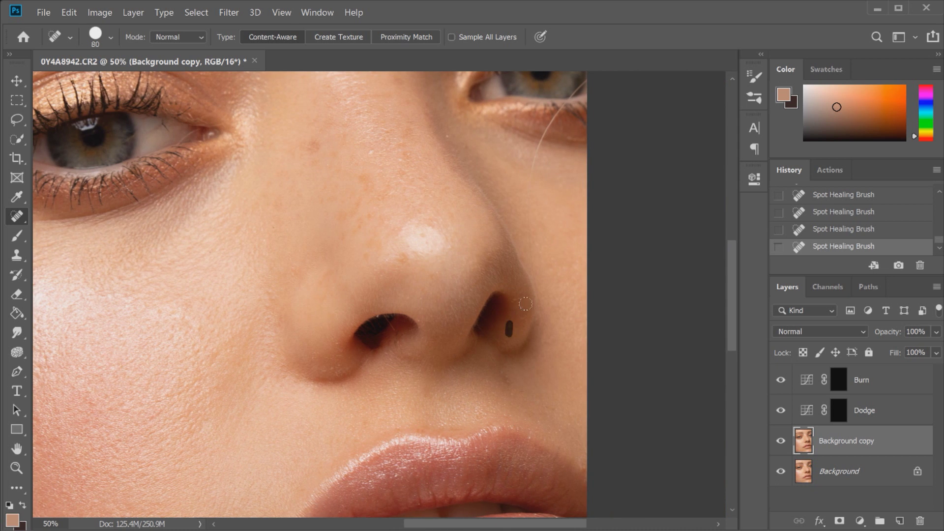
click(514, 299)
click(377, 312)
click(337, 342)
click(338, 366)
click(394, 344)
click(519, 383)
mouse_move(504, 370)
mouse_down()
mouse_move(513, 395)
mouse_move(563, 412)
mouse_up()
Remove the stray light hair running down the cheek below the partly cropped eye with Spot Healing strokes.
scroll(729, 291, up, 4)
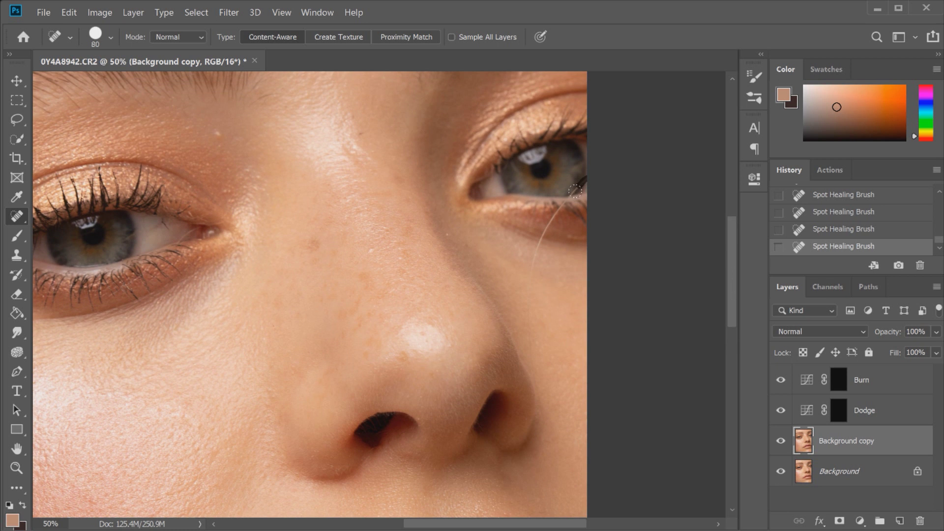
mouse_move(575, 190)
mouse_down()
mouse_move(542, 234)
mouse_move(529, 278)
mouse_move(531, 260)
mouse_move(527, 314)
mouse_move(545, 422)
mouse_up()
drag(531, 352, 537, 378)
Spot-heal the marks on the central forehead, between the eyebrows, on the upper nose bridge and the inner eyelid.
drag(729, 290, 738, 239)
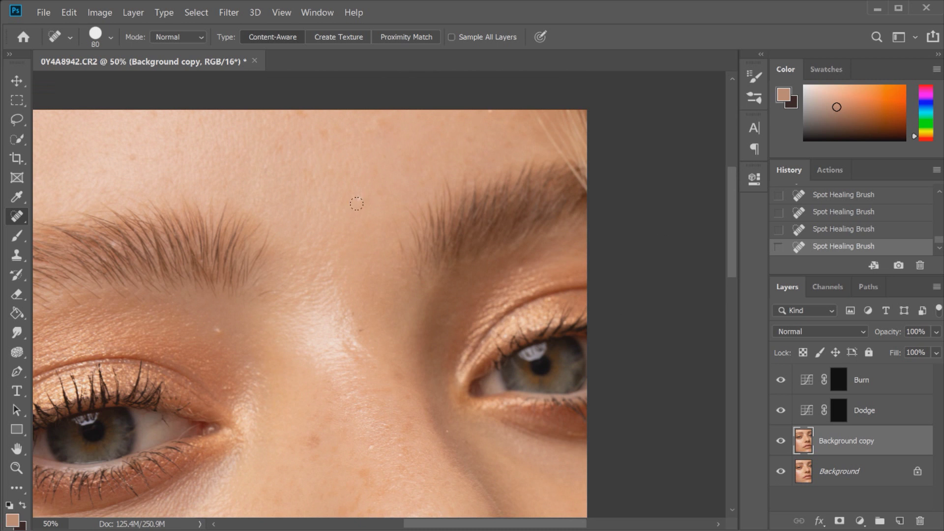
drag(358, 202, 369, 193)
click(378, 122)
click(360, 330)
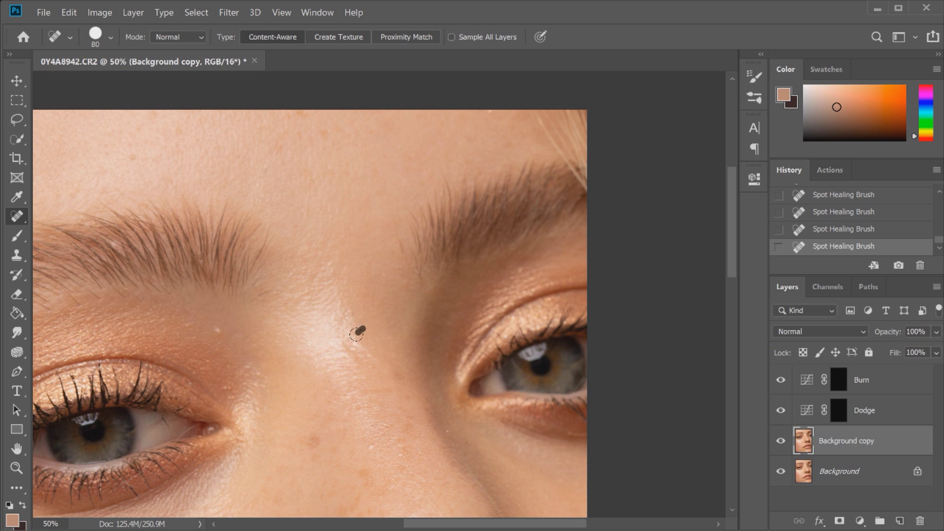
click(218, 332)
mouse_move(315, 357)
mouse_down()
mouse_move(347, 348)
mouse_move(368, 362)
mouse_up()
drag(295, 308, 313, 280)
Spot-heal the blemishes and uneven patches across the forehead above the fully visible eyebrow.
drag(434, 524, 380, 525)
drag(329, 161, 339, 148)
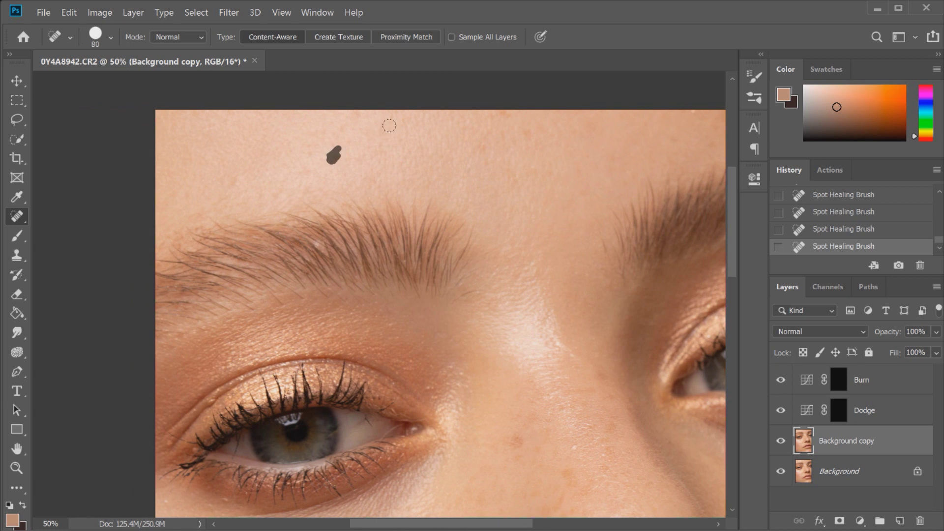
drag(389, 126, 376, 136)
drag(311, 167, 298, 178)
drag(243, 170, 227, 187)
drag(377, 178, 365, 184)
drag(401, 143, 404, 119)
Clean up the skin and stray hairs at the inner ends of both eyebrows and heal a forehead spot.
drag(451, 307, 495, 293)
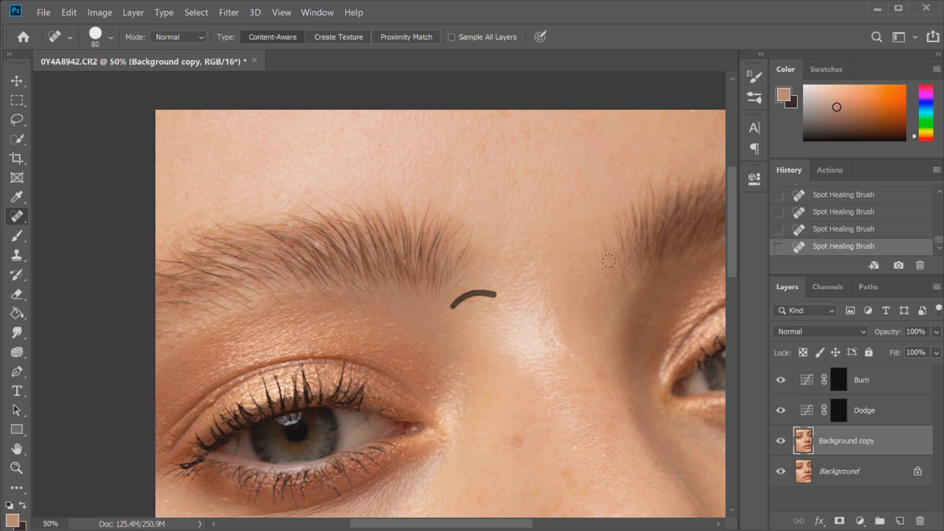
mouse_move(608, 261)
mouse_down()
mouse_move(600, 224)
mouse_move(606, 290)
mouse_up()
drag(696, 106, 689, 114)
Spot-heal the marks near the eye's inner and outer corners, the skin below it and the cheek beside the nose.
drag(730, 192, 732, 221)
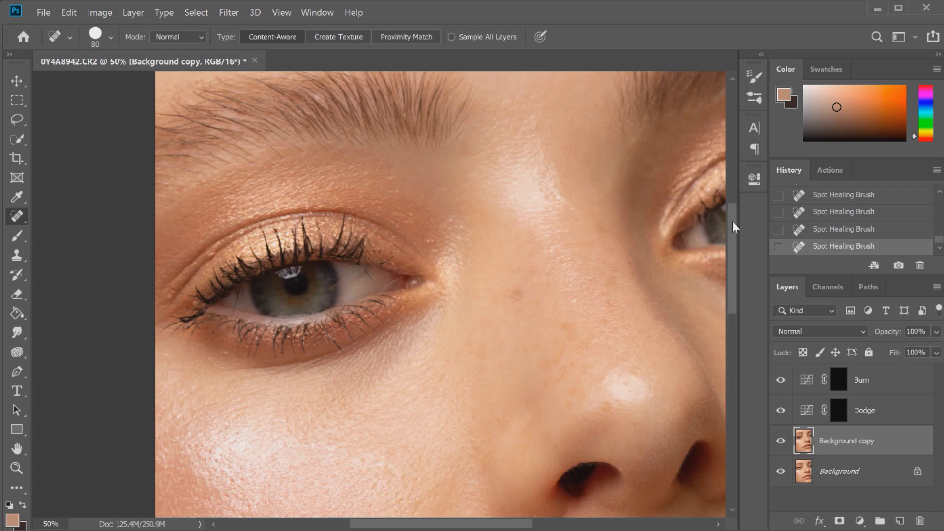
drag(426, 236, 434, 242)
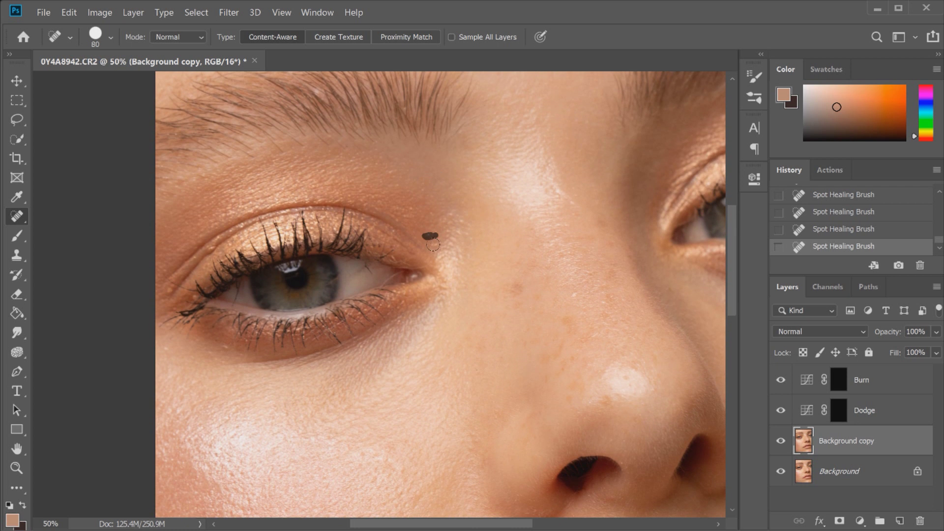
drag(167, 290, 168, 295)
mouse_move(164, 345)
mouse_down()
mouse_move(220, 351)
mouse_move(216, 341)
mouse_move(231, 363)
mouse_up()
drag(465, 389, 479, 368)
click(483, 379)
drag(496, 405, 495, 423)
Clean the veins and marks from the white of the fully visible eye and its inner corner with Spot Healing strokes.
scroll(726, 255, down, 3)
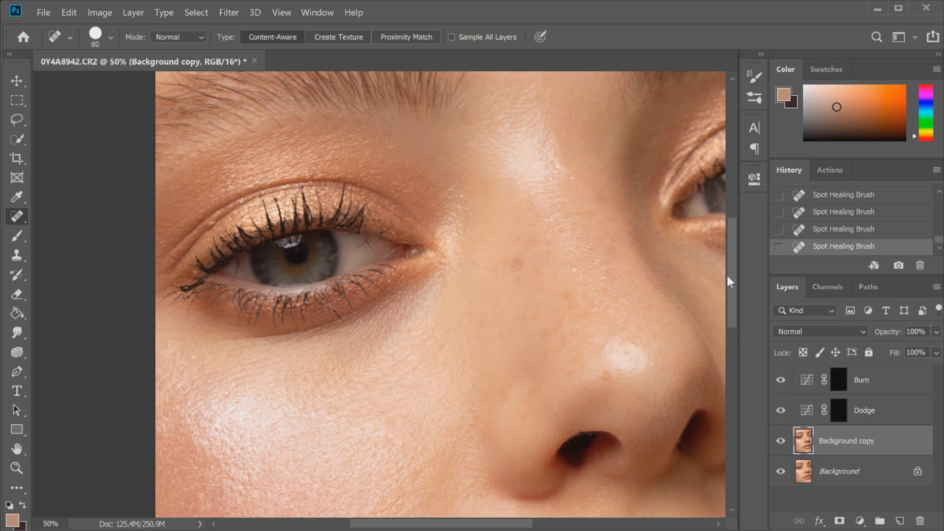
drag(346, 178, 347, 199)
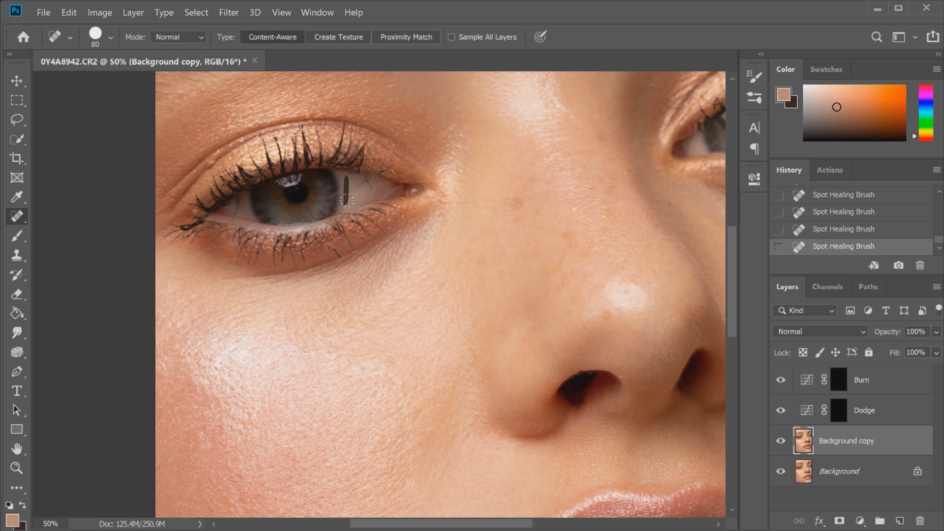
drag(241, 195, 232, 218)
mouse_move(343, 192)
mouse_down()
mouse_move(368, 188)
mouse_move(363, 182)
mouse_up()
click(364, 188)
click(242, 204)
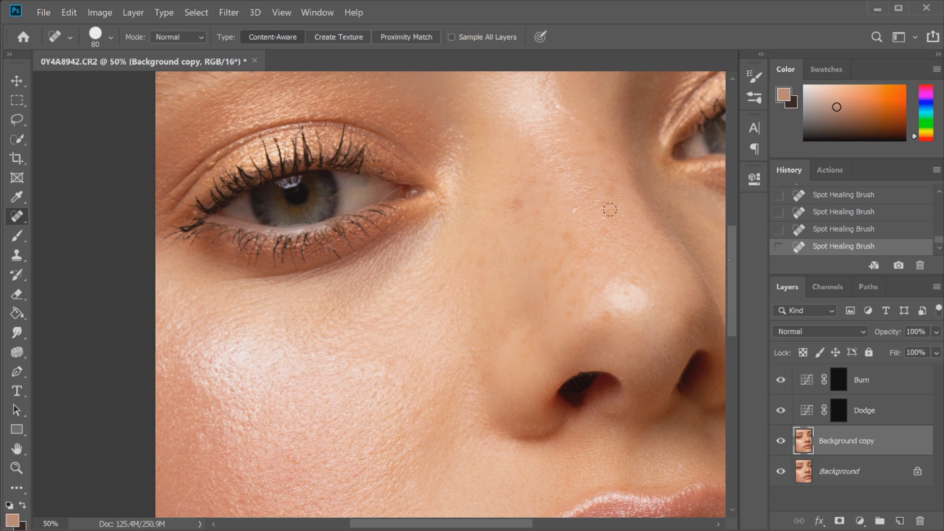
click(372, 159)
Spot-heal the remaining small marks on the cheek, above the upper lip and along the nose bridge.
drag(735, 250, 732, 292)
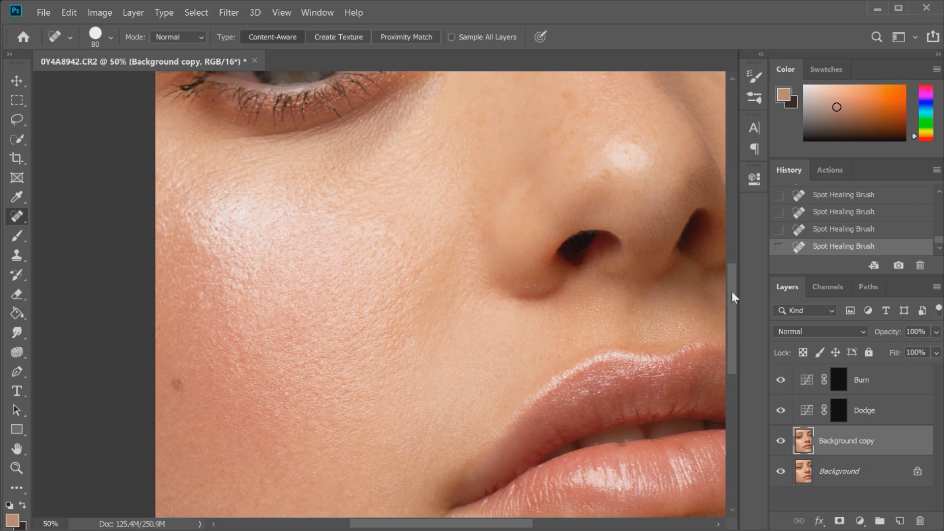
click(199, 273)
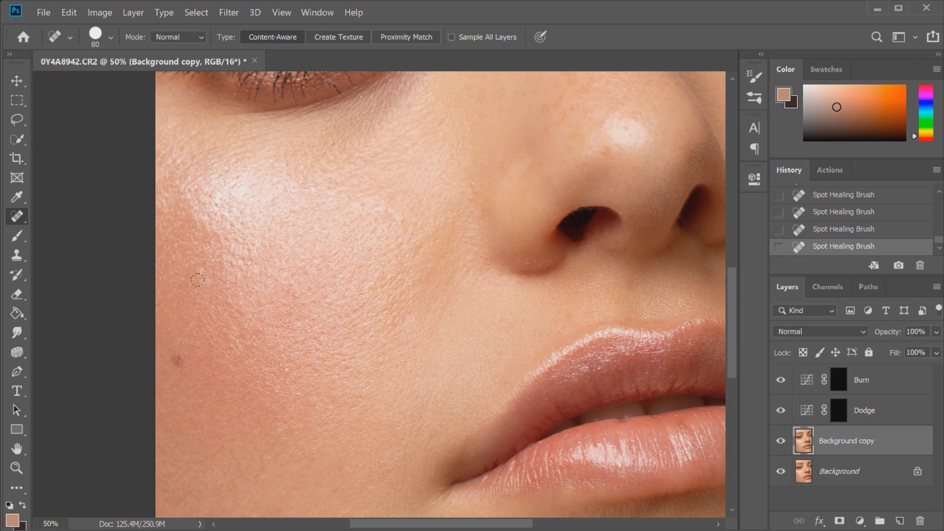
click(240, 338)
click(671, 314)
click(415, 330)
mouse_move(730, 333)
mouse_down()
mouse_move(736, 365)
mouse_move(782, 291)
mouse_move(786, 259)
mouse_up()
click(573, 271)
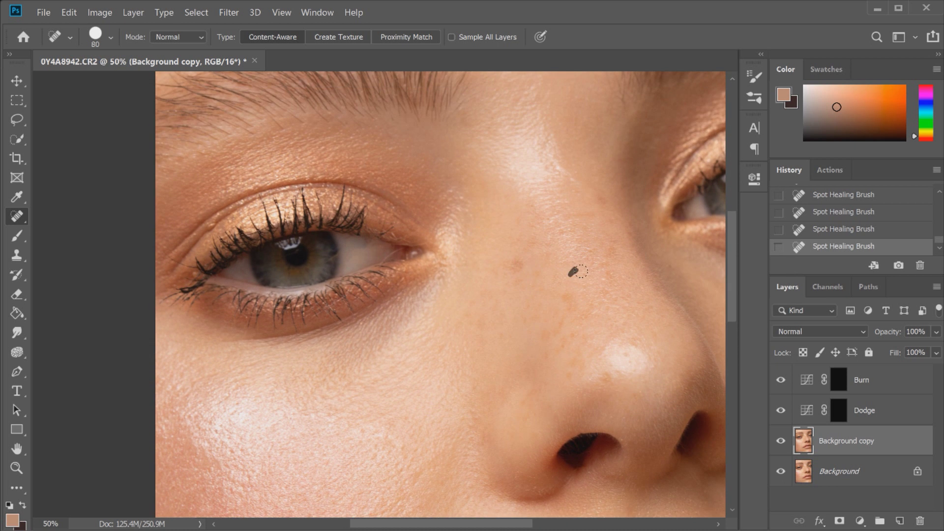
click(603, 278)
scroll(732, 289, down, 5)
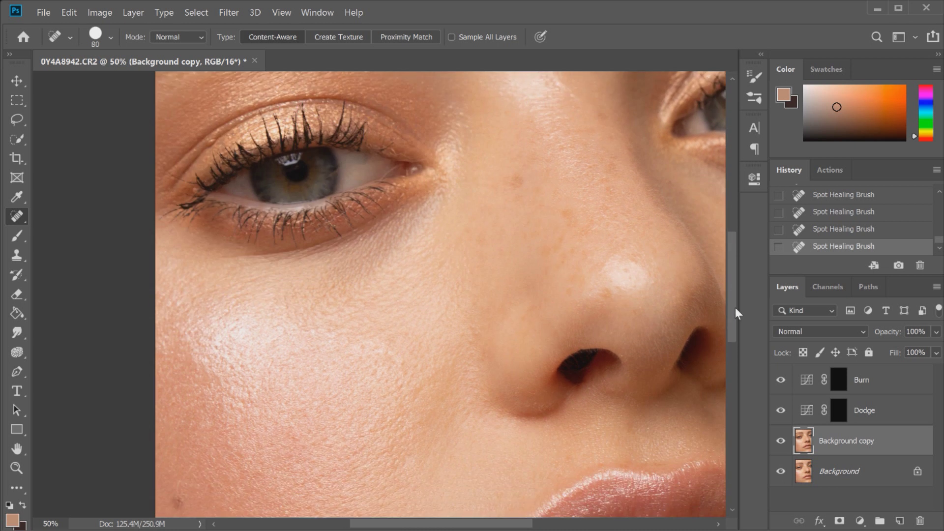
Activate the Brush on the Dodge layer's mask with a 31 px size, 1% flow and airbrush build-up turned off.
click(877, 415)
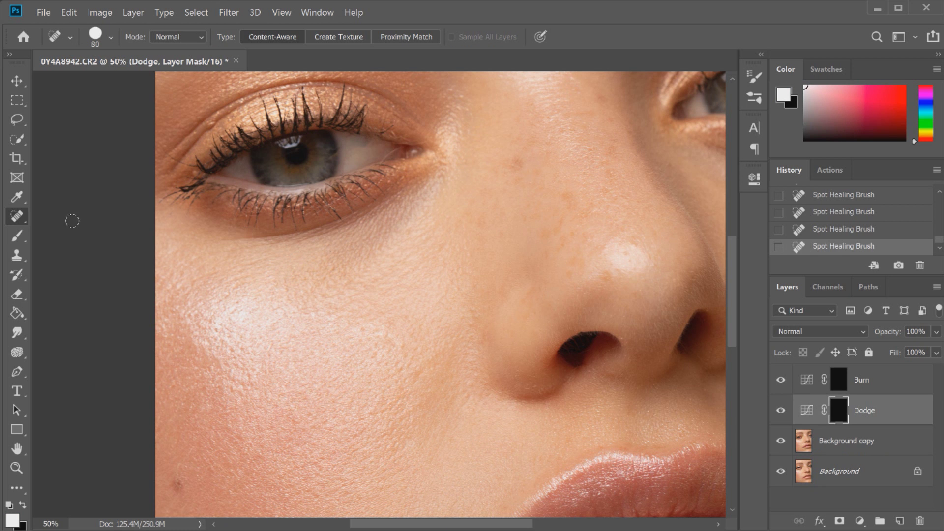
click(17, 237)
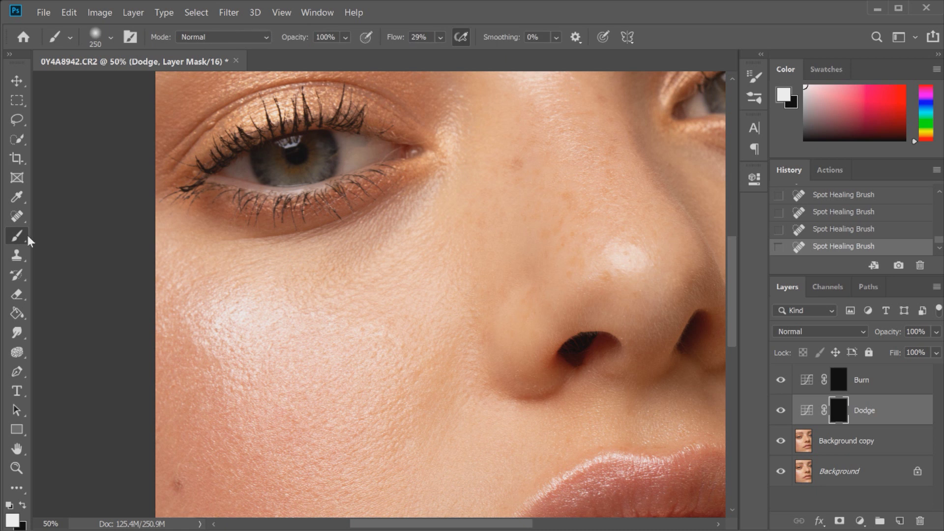
click(111, 39)
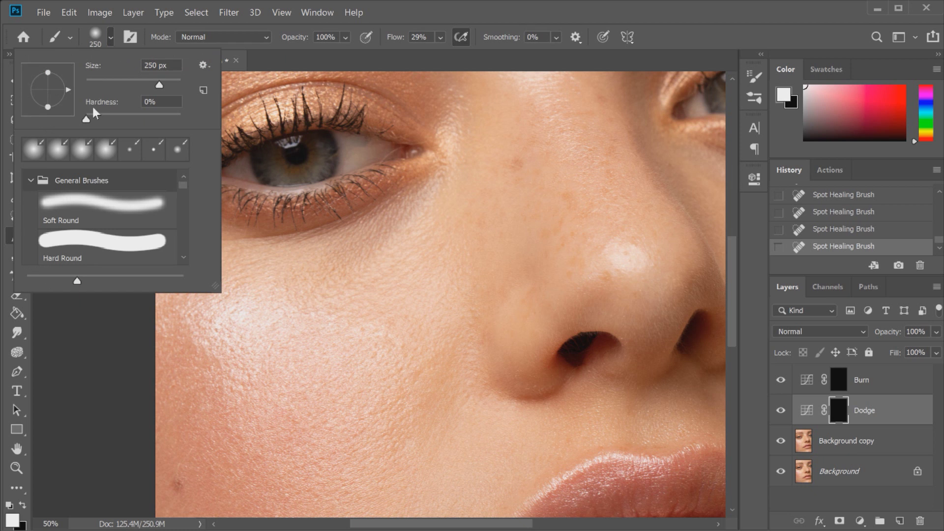
click(91, 80)
click(101, 80)
click(111, 36)
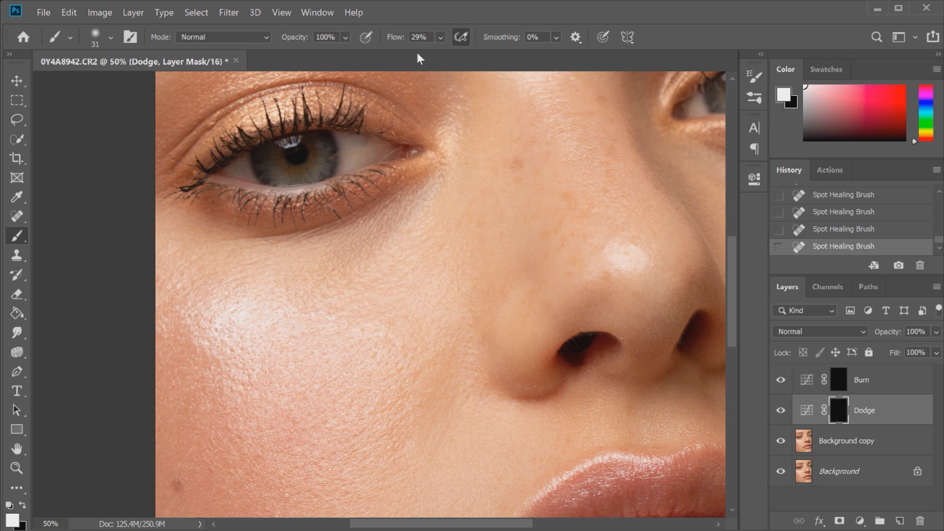
click(440, 38)
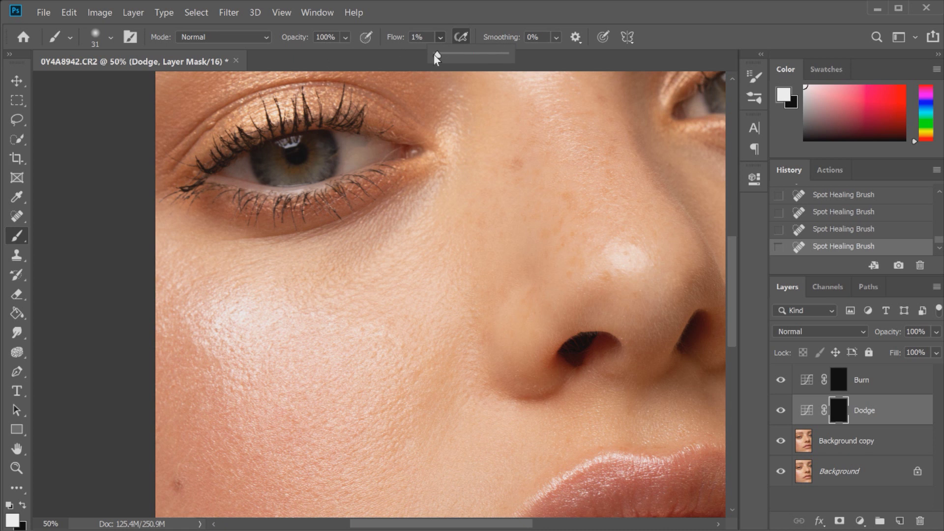
click(461, 37)
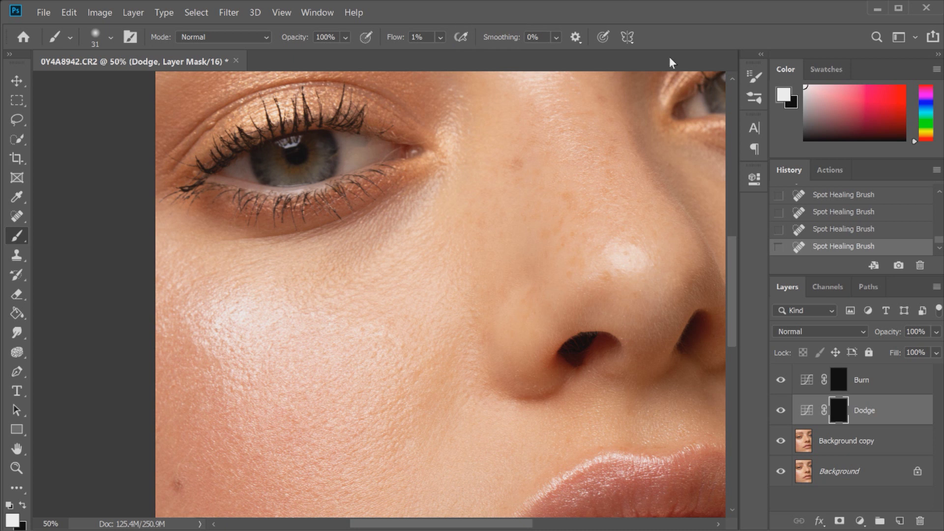
Set the Flow Jitter control to Pen Pressure in the brush's Transfer settings.
click(756, 75)
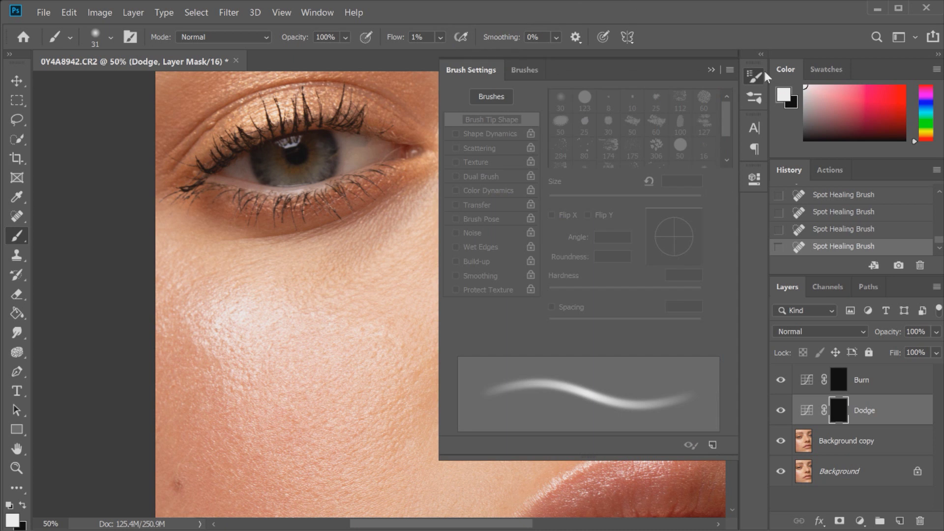
click(491, 132)
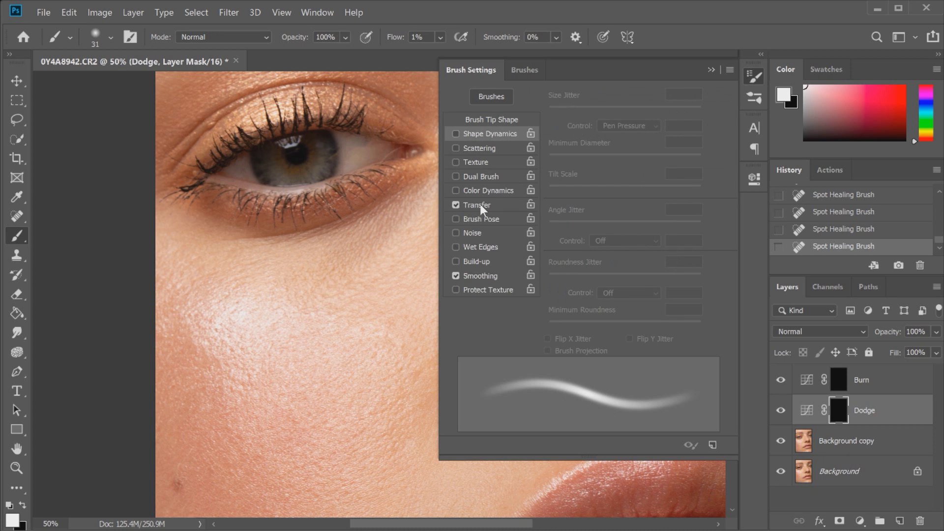
click(481, 204)
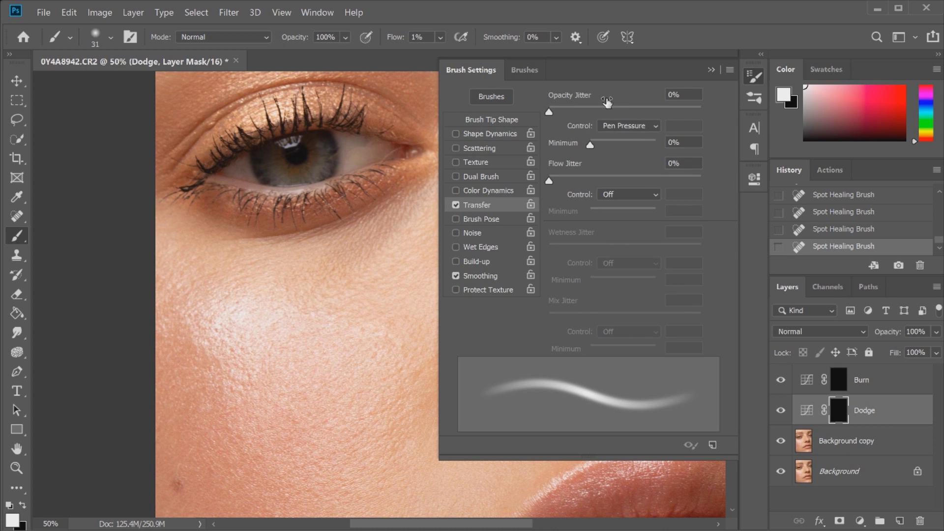
click(620, 193)
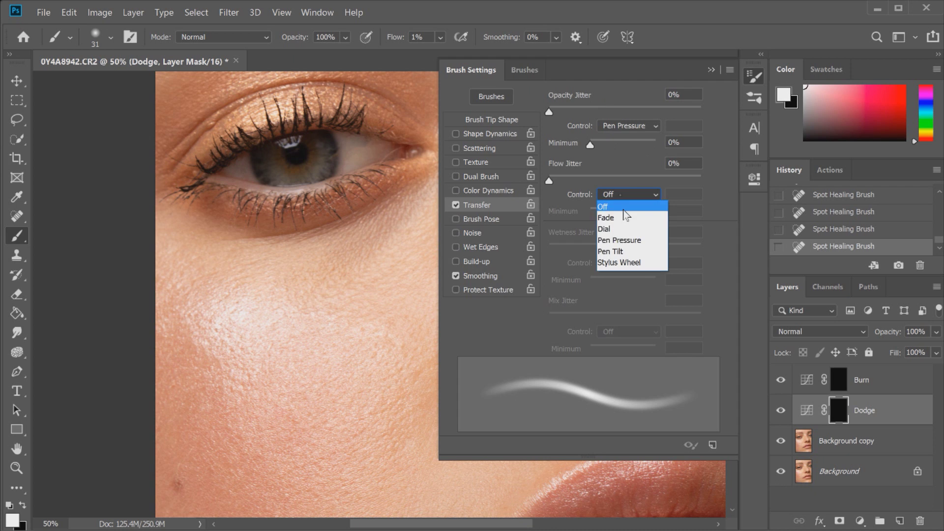
click(619, 237)
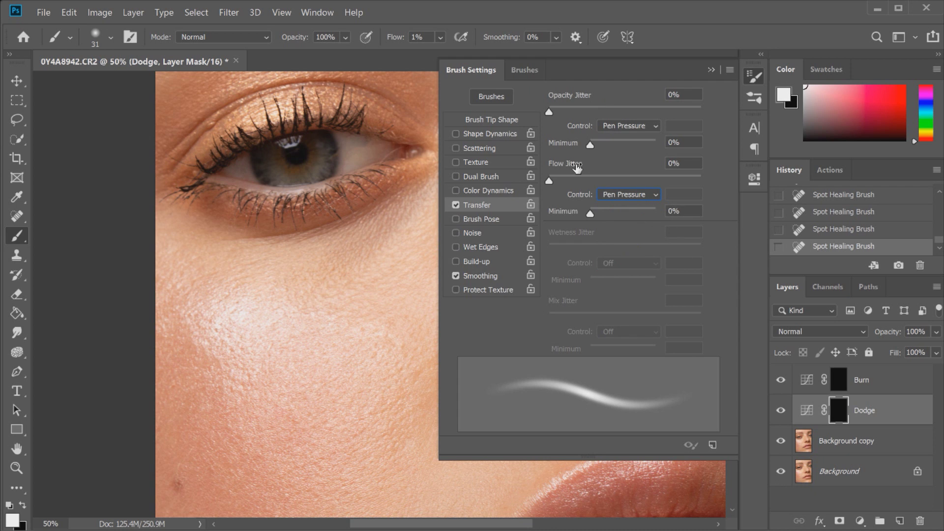
click(753, 76)
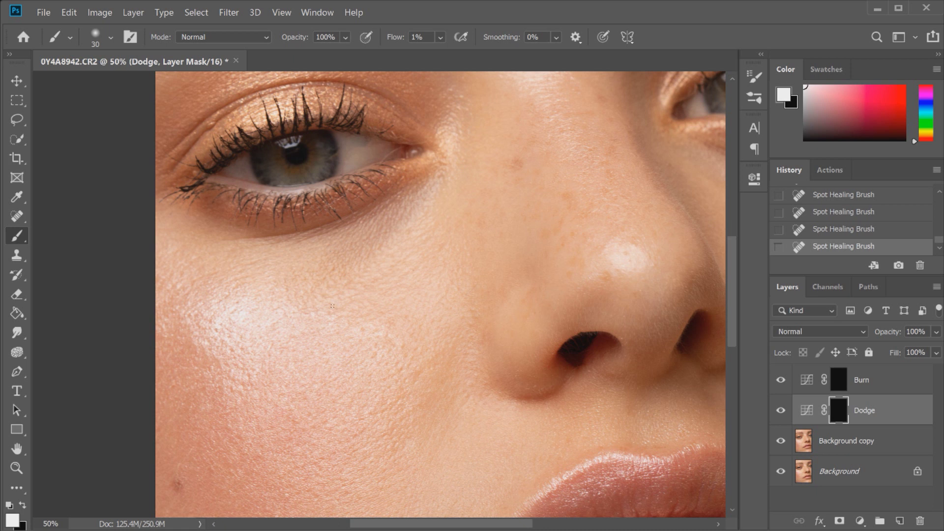
Lighten the small dark patches on the upper cheek by painting white on the Dodge mask with the 30 px brush.
drag(334, 308, 317, 332)
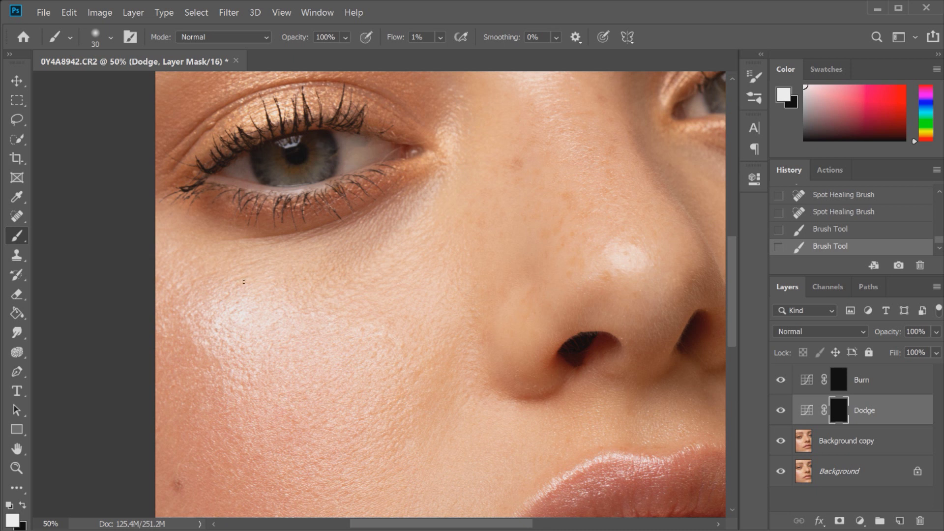
click(231, 290)
drag(244, 286, 248, 280)
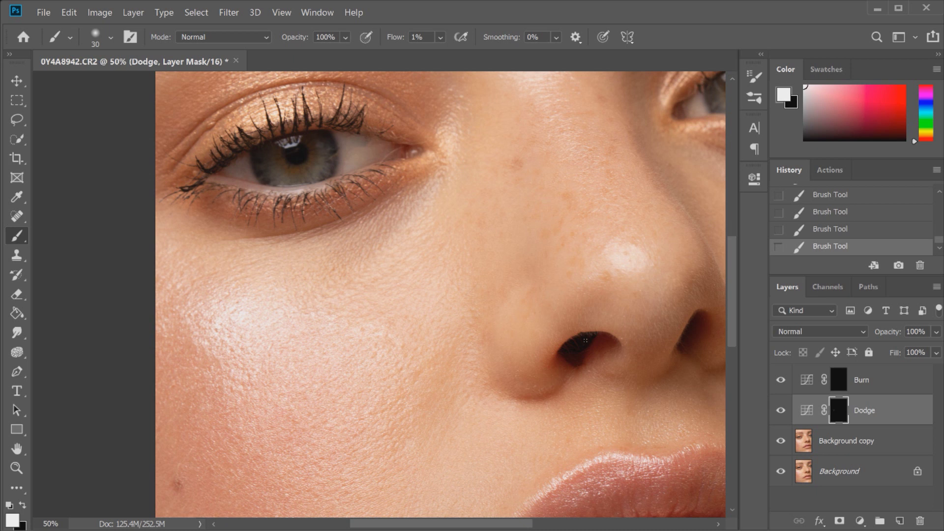
Toggle the Dodge layer's visibility to compare the cheek with and without the brightening.
click(781, 411)
click(779, 413)
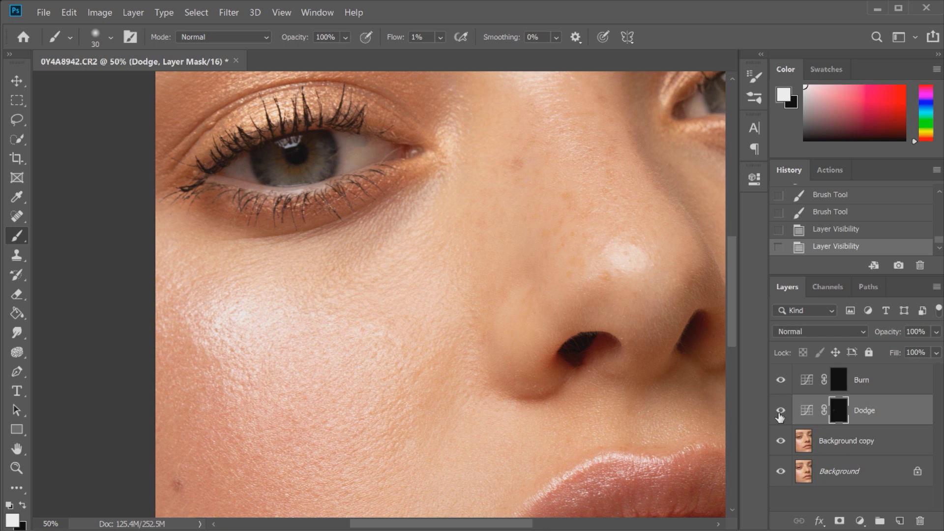
click(779, 413)
click(780, 413)
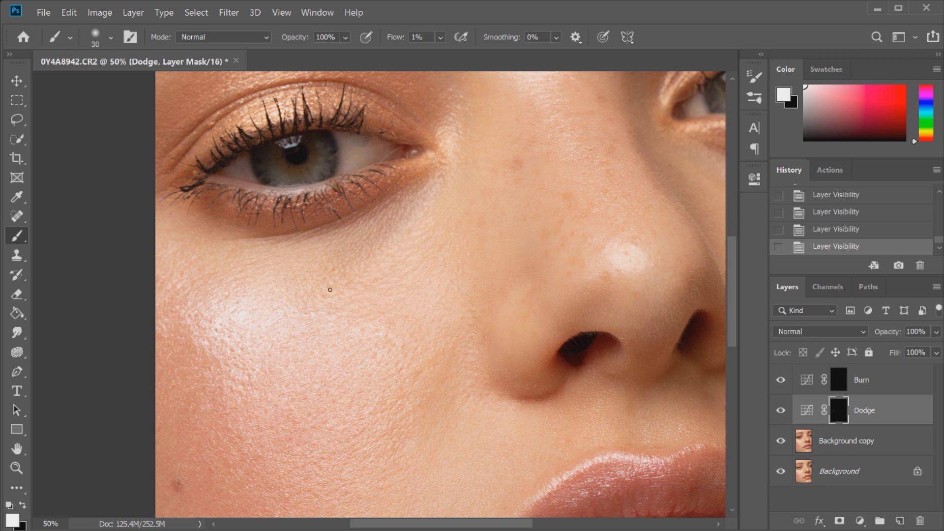
click(781, 412)
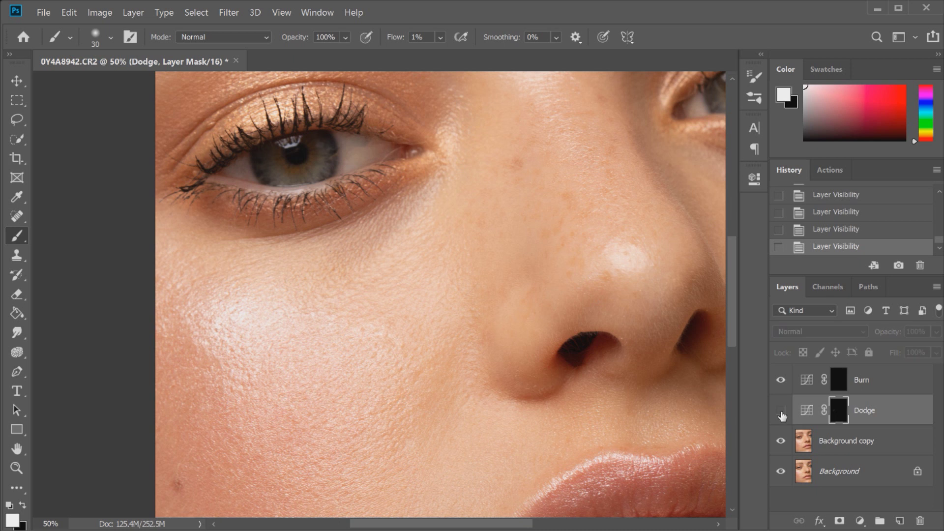
click(780, 412)
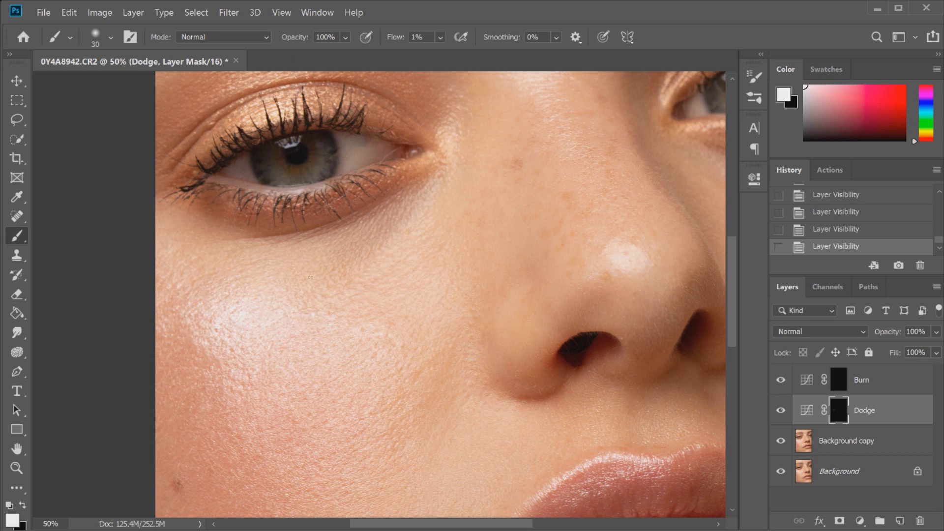
Dodge the darker texture directly beneath the eye and toward the inner cheek with short white brush strokes.
drag(343, 244, 325, 283)
drag(377, 238, 373, 246)
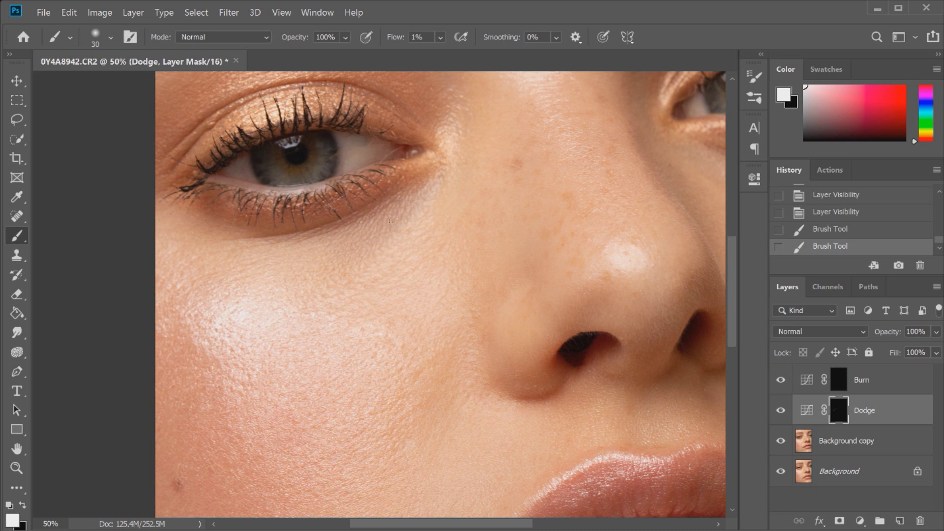
mouse_move(359, 268)
mouse_down()
mouse_move(346, 286)
mouse_move(348, 266)
mouse_up()
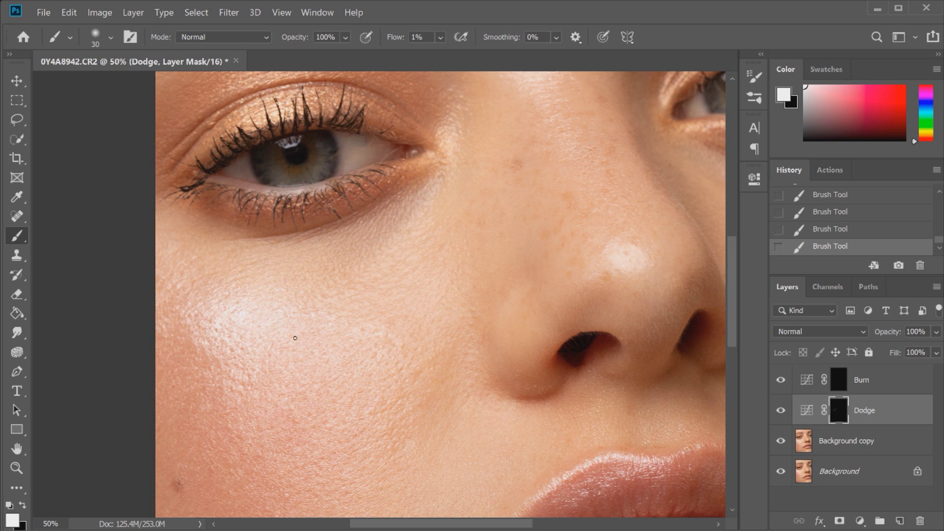
Examine the cheek's skin texture up close at 300% magnification and return to the 50% view.
key(z)
mouse_move(312, 300)
mouse_down()
mouse_move(325, 318)
mouse_move(369, 308)
mouse_up()
right_click(365, 311)
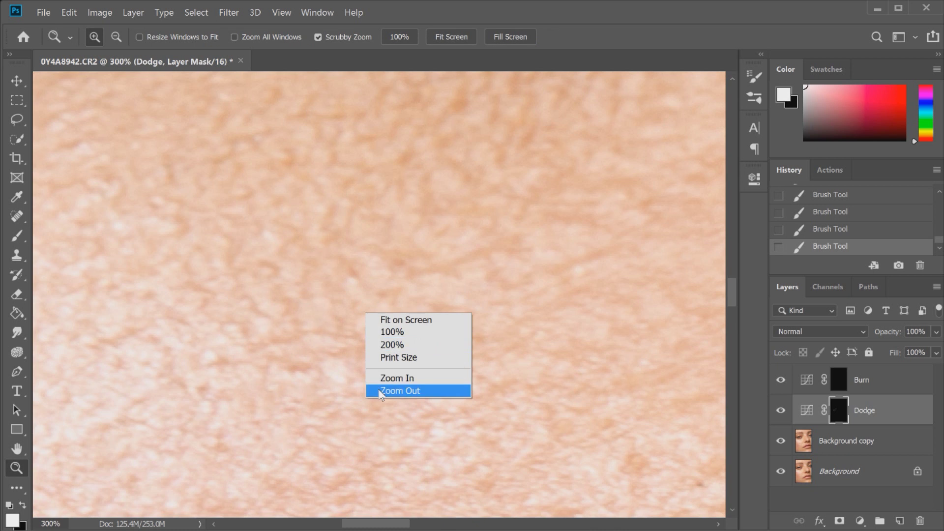
click(376, 391)
right_click(344, 311)
click(350, 387)
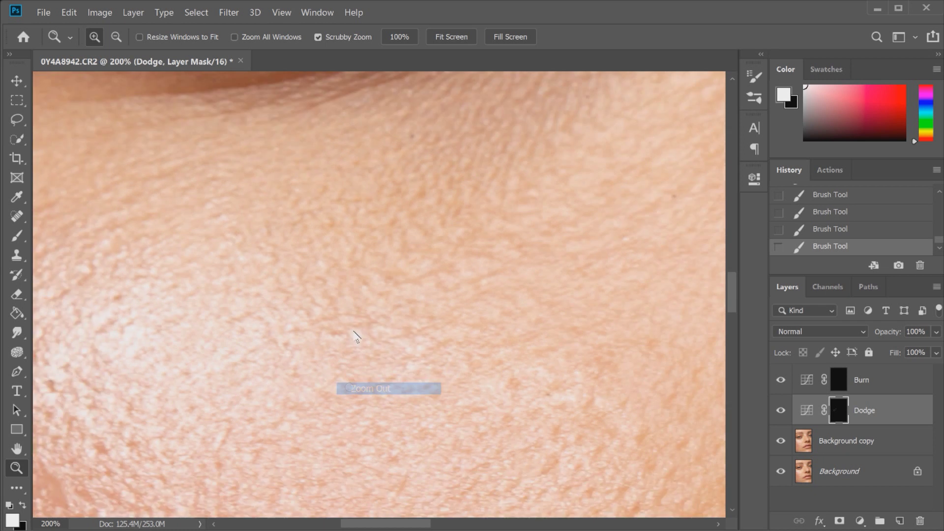
right_click(359, 324)
click(370, 401)
right_click(364, 344)
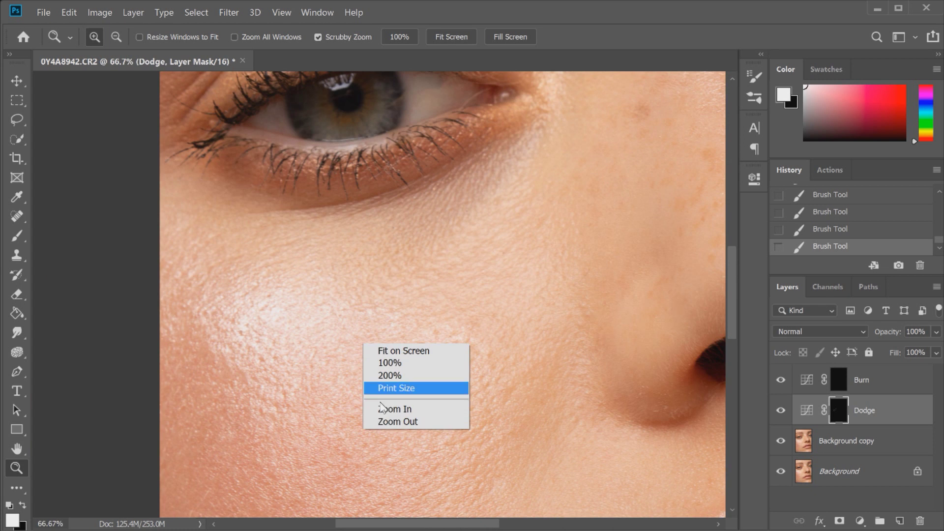
click(368, 419)
Dodge the darker patches around the cheekbone highlight and below the lower lashes with the 30 px brush at 1% flow.
key(b)
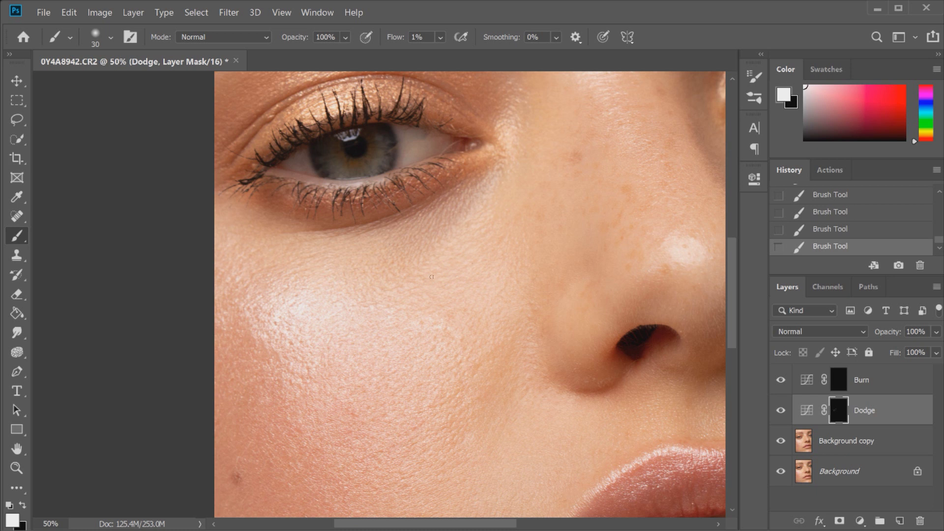
mouse_move(459, 286)
mouse_down()
mouse_move(295, 286)
mouse_move(238, 297)
mouse_up()
drag(314, 261, 294, 242)
Set the brush flow to 4% and lighten the darker skin on the outer cheek beside the highlight.
click(440, 37)
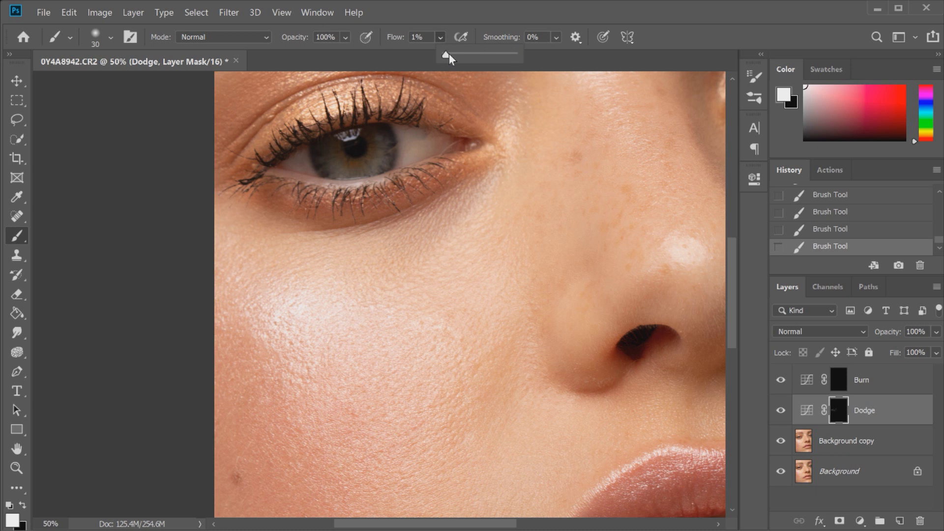
drag(448, 55, 449, 57)
click(247, 341)
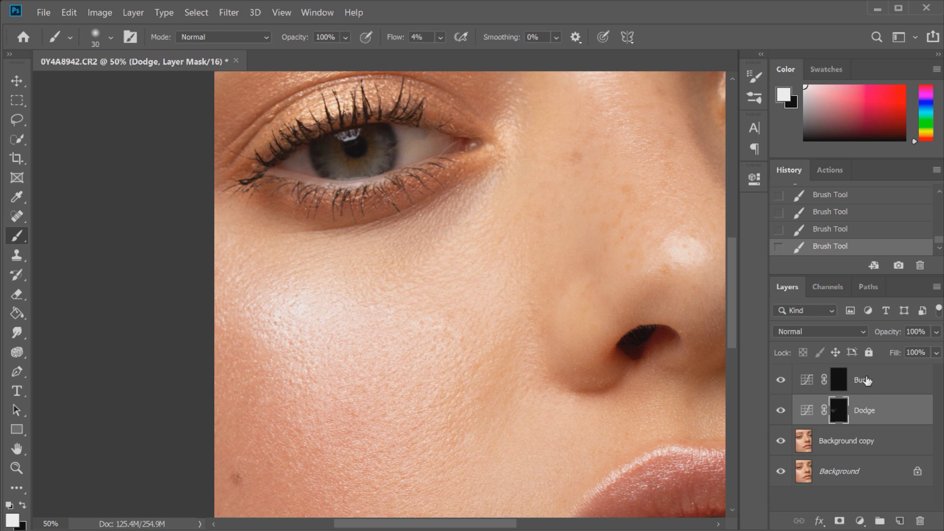
Make the Burn layer's mask the painting target and set the brush flow to 1%.
click(839, 383)
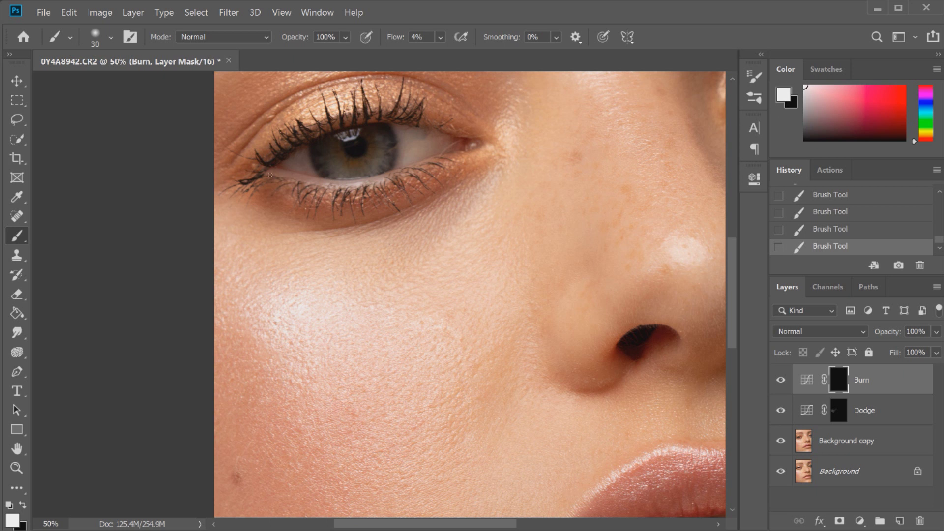
click(440, 37)
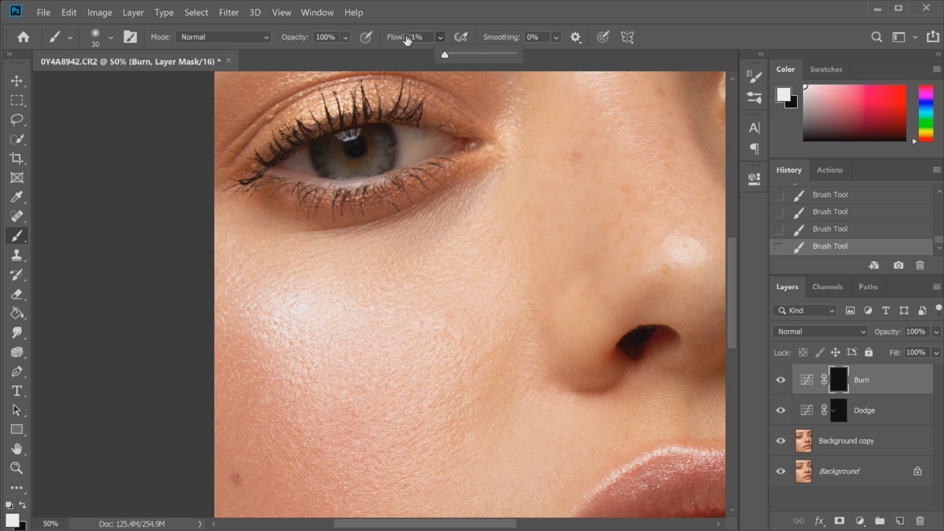
click(432, 17)
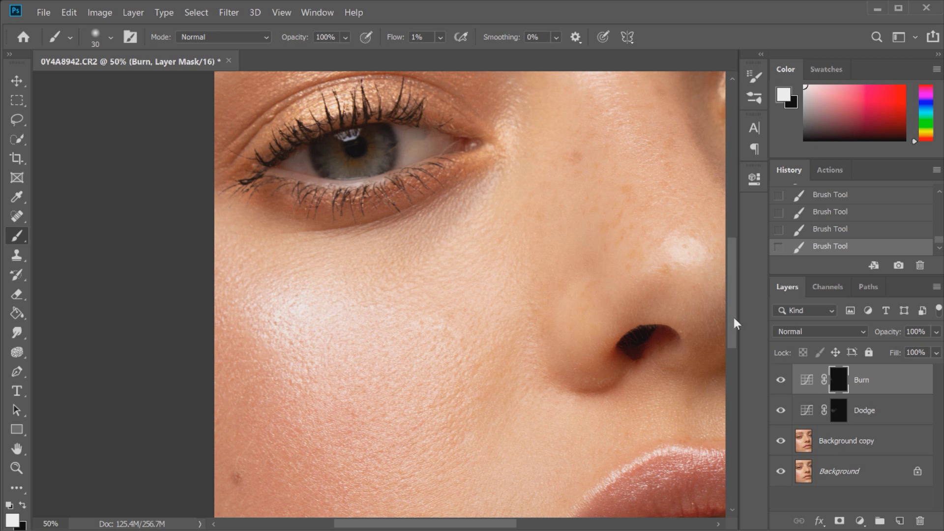
Toggle the visibility of the Burn layer and the Dodge layer in turn to compare the cheek before and after.
scroll(259, 391, down, 3)
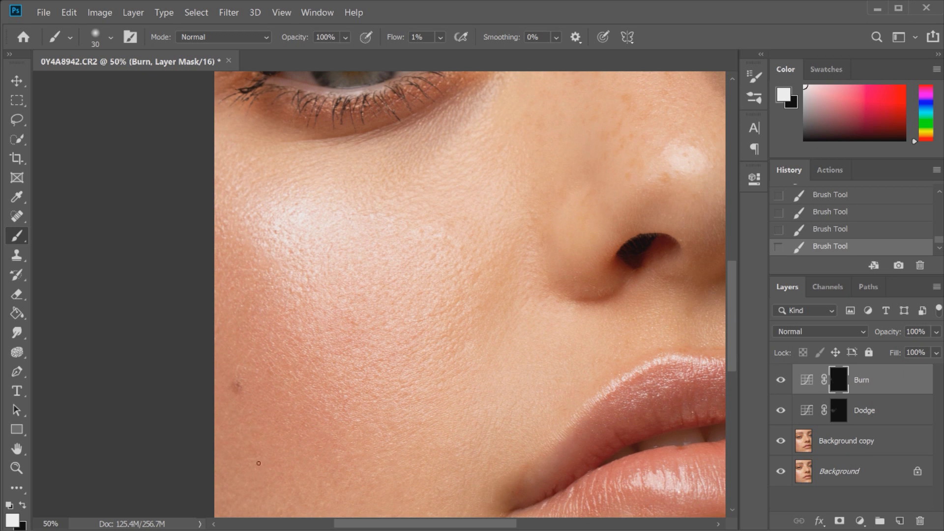
scroll(261, 441, up, 3)
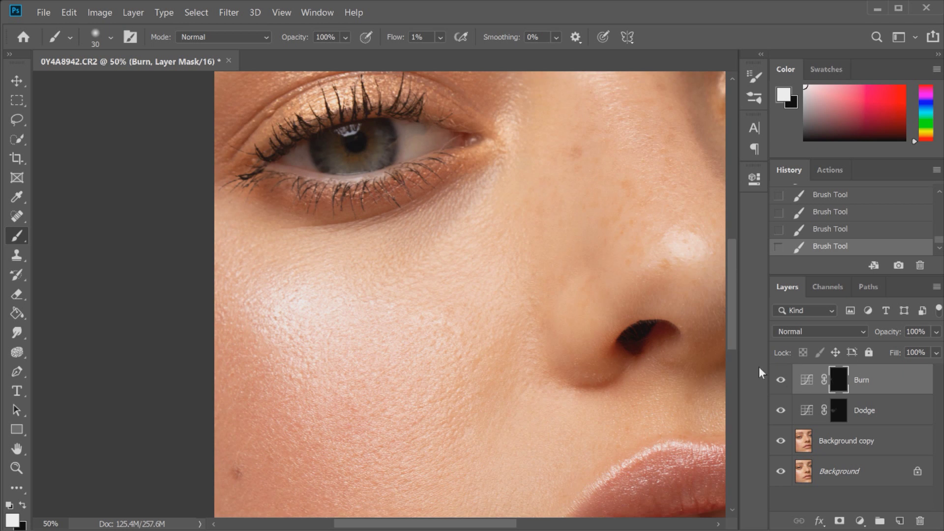
click(780, 379)
click(783, 383)
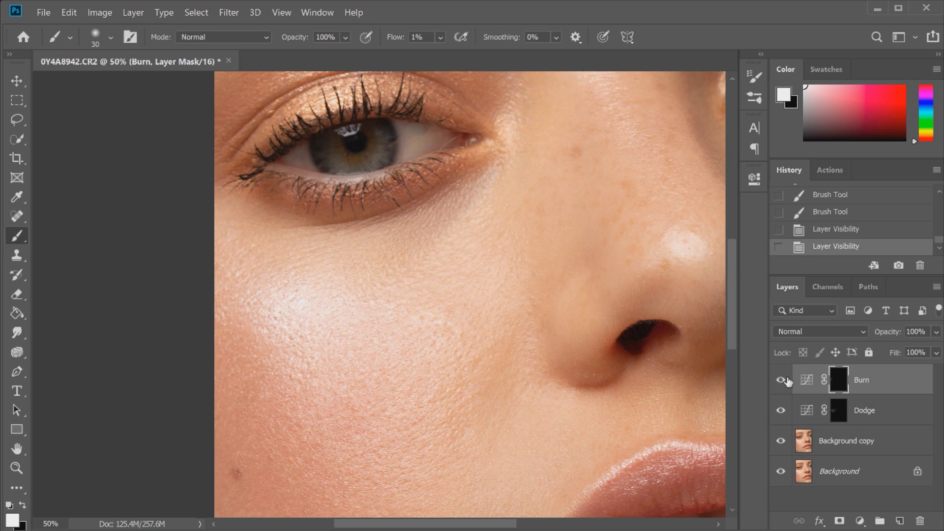
click(781, 384)
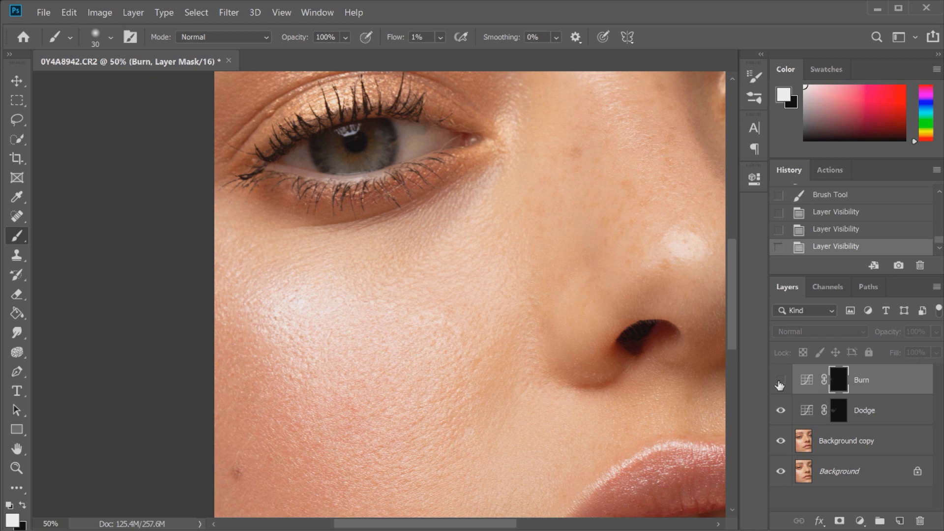
click(781, 381)
click(781, 410)
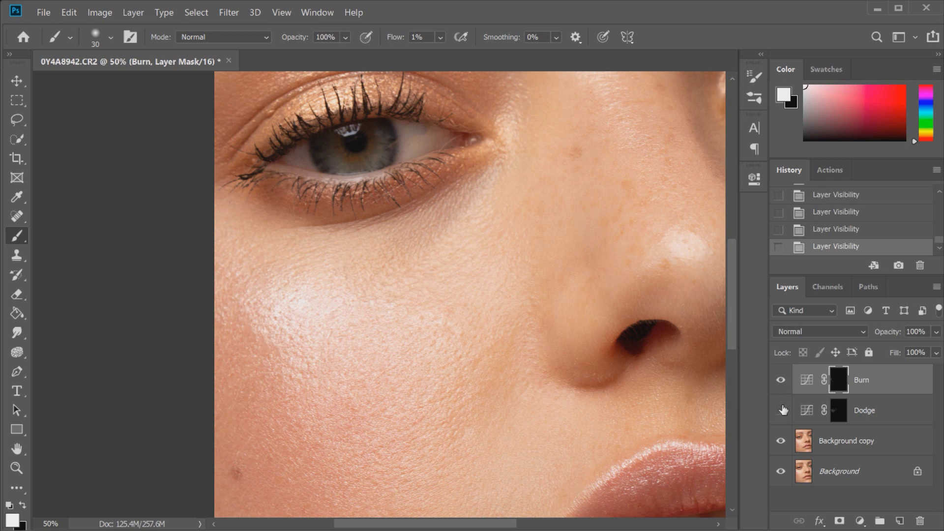
click(780, 411)
click(779, 411)
click(777, 411)
Burn the bright spots along the outer cheek and down toward the jaw on the Burn mask with the 30 px brush.
scroll(736, 289, down, 3)
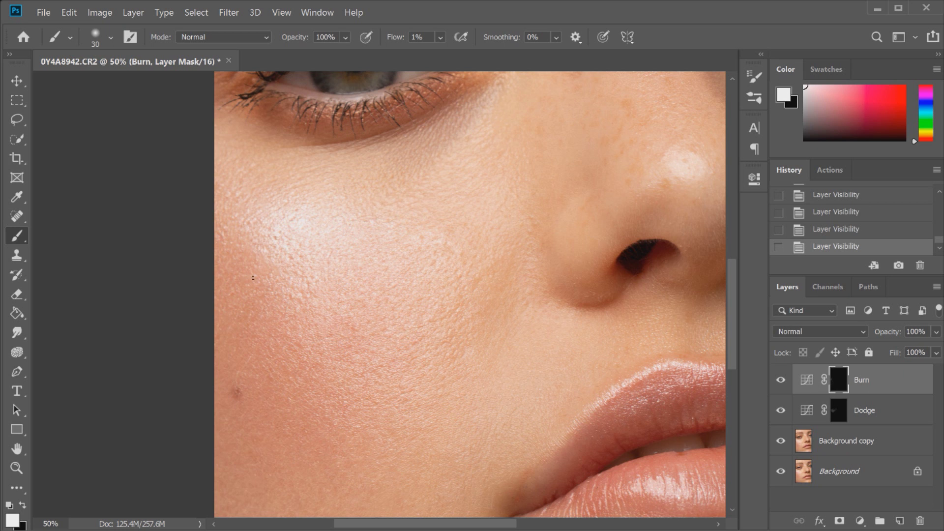
drag(211, 232, 197, 320)
drag(257, 375, 230, 410)
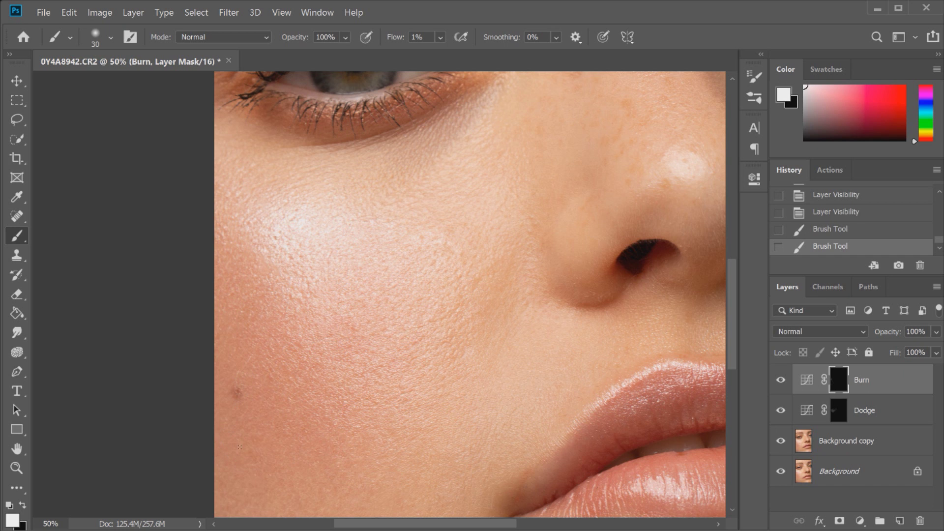
mouse_move(229, 432)
mouse_down()
mouse_move(216, 432)
mouse_move(251, 444)
mouse_up()
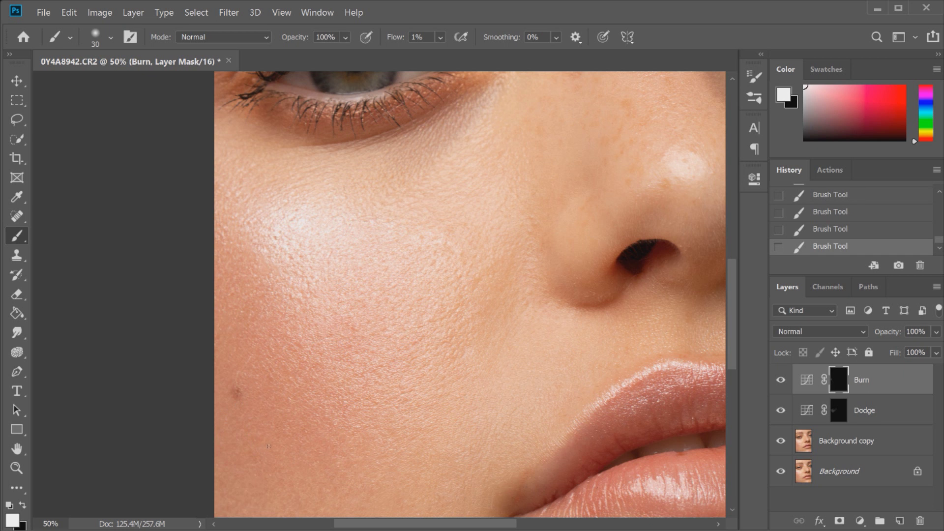
drag(728, 294, 727, 312)
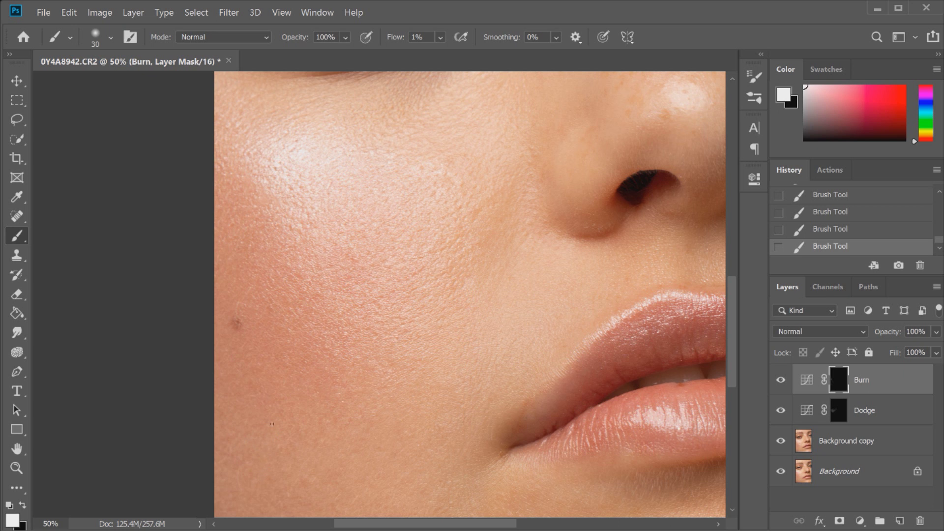
scroll(329, 405, down, 3)
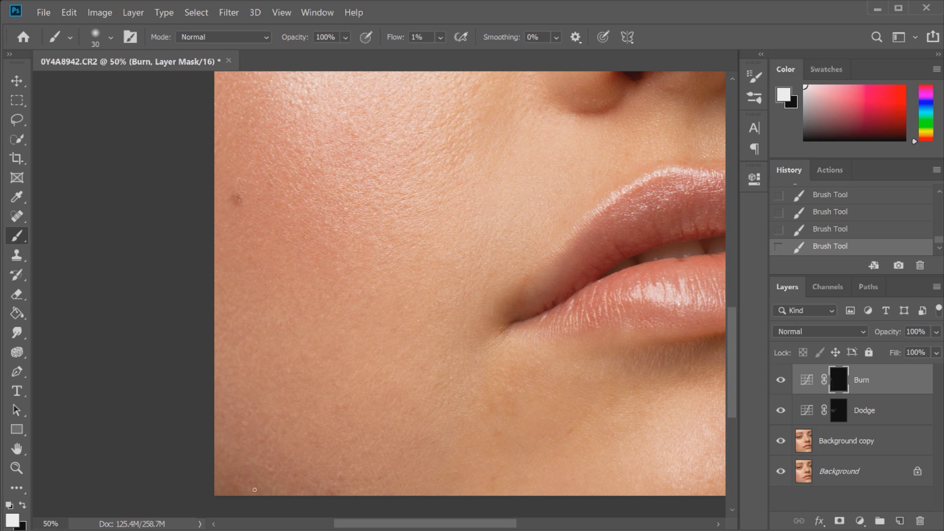
Dodge the darker patches across the lower and middle cheek on the Dodge mask with a 35 px brush.
key(bracketleft)
click(840, 412)
key(bracketright)
key(bracketright)
key(bracketright)
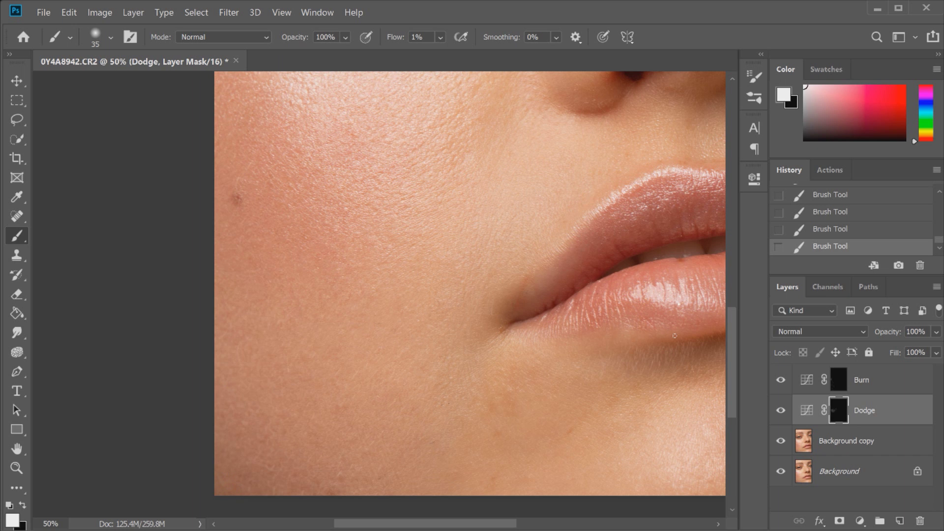
drag(734, 332, 738, 280)
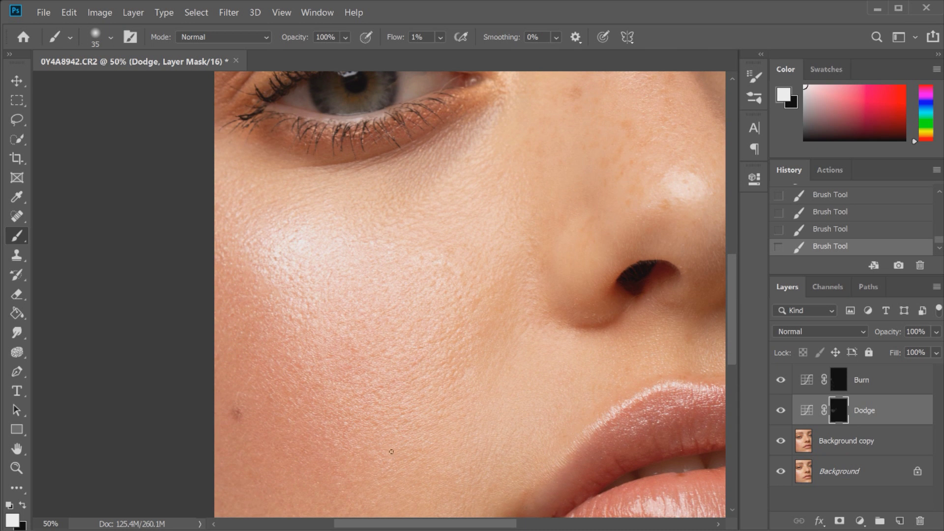
scroll(713, 286, down, 3)
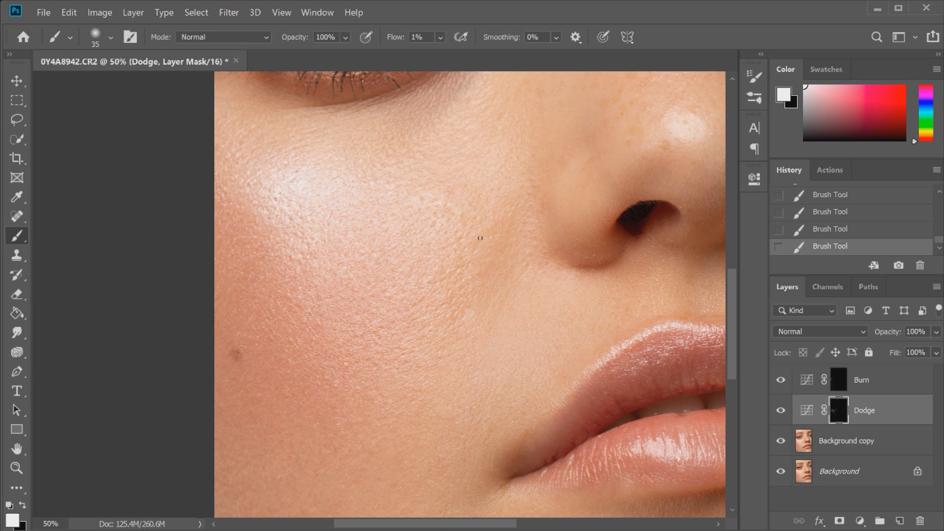
scroll(731, 289, up, 3)
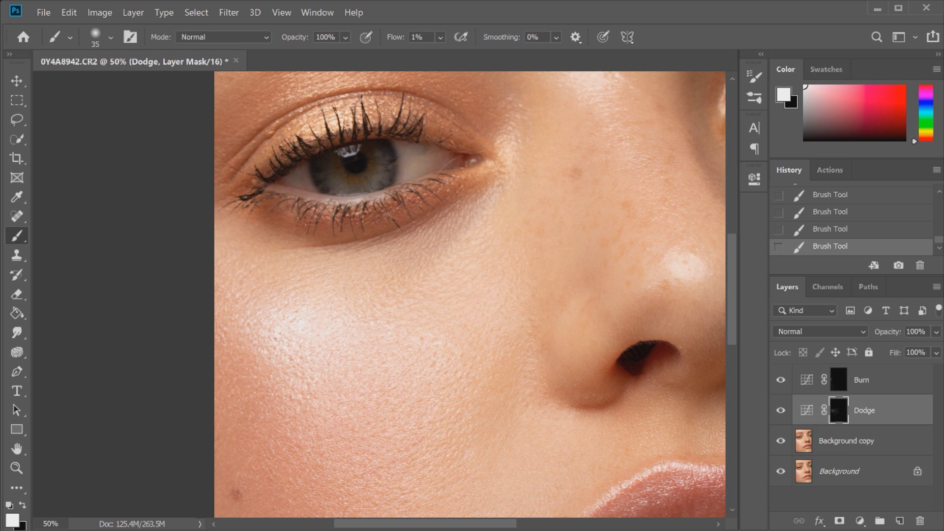
Burn the overly bright spots on the cheek by painting white on the Burn layer's mask with the 35 px brush.
key(alt+bracketright)
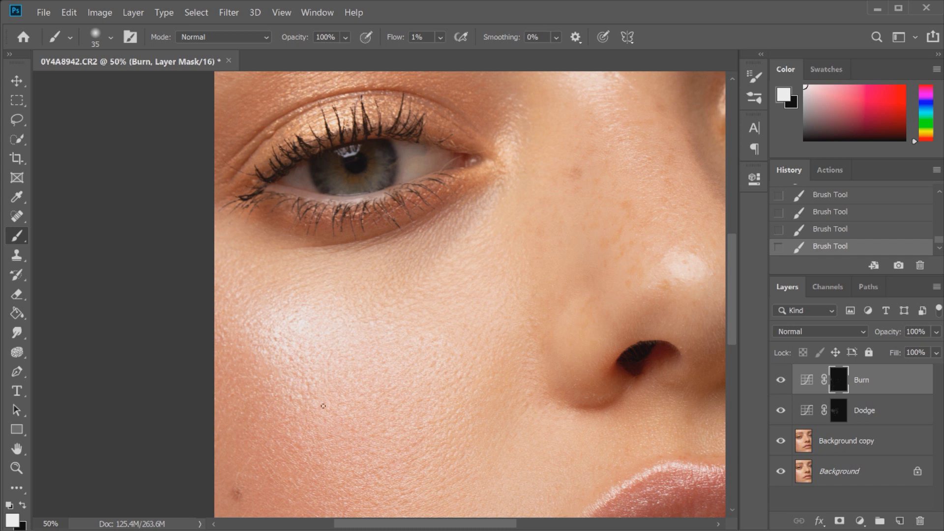
key(ctrl+minus)
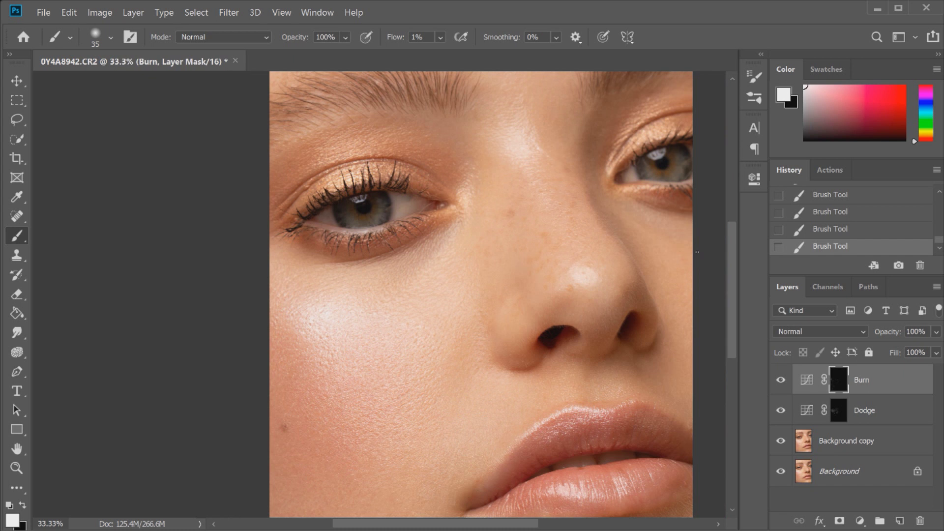
drag(732, 251, 733, 283)
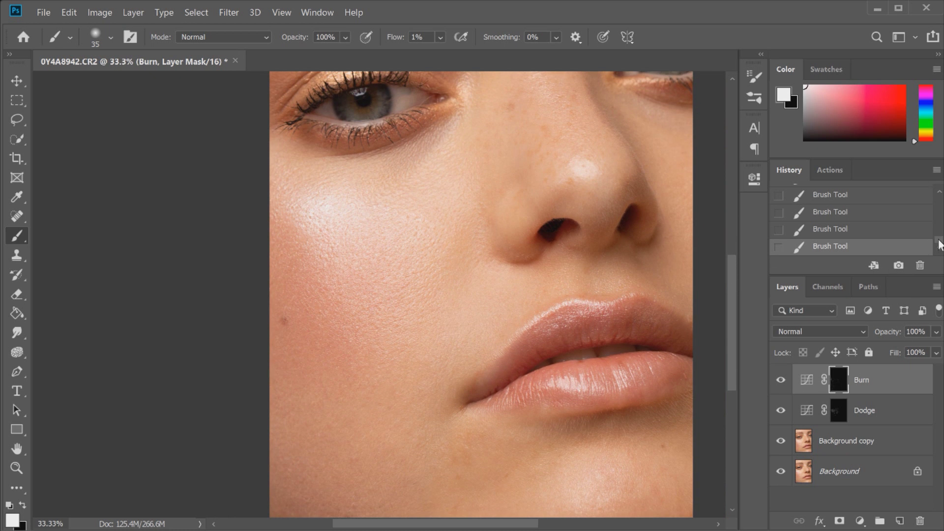
Compare the original 0Y4A8942.CR2 history state with Snapshot 1, ending on Snapshot 1.
scroll(864, 211, up, 5)
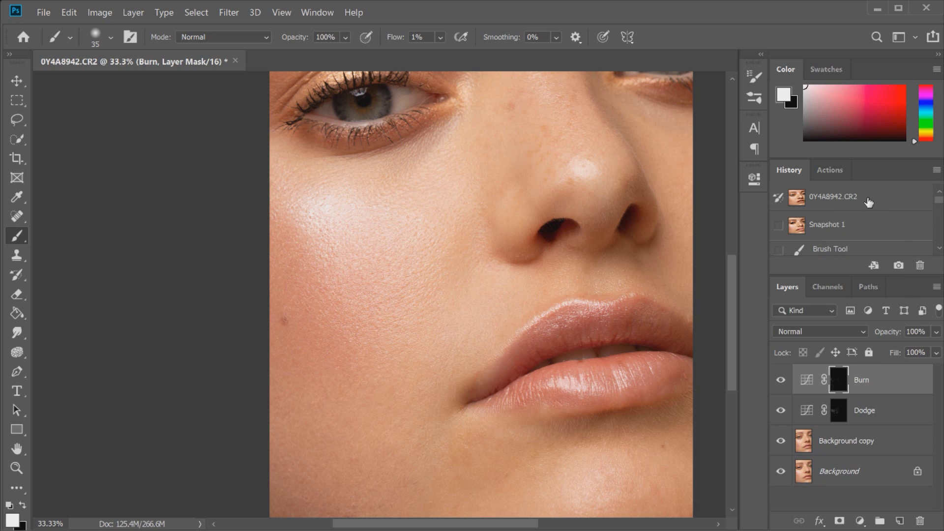
click(866, 202)
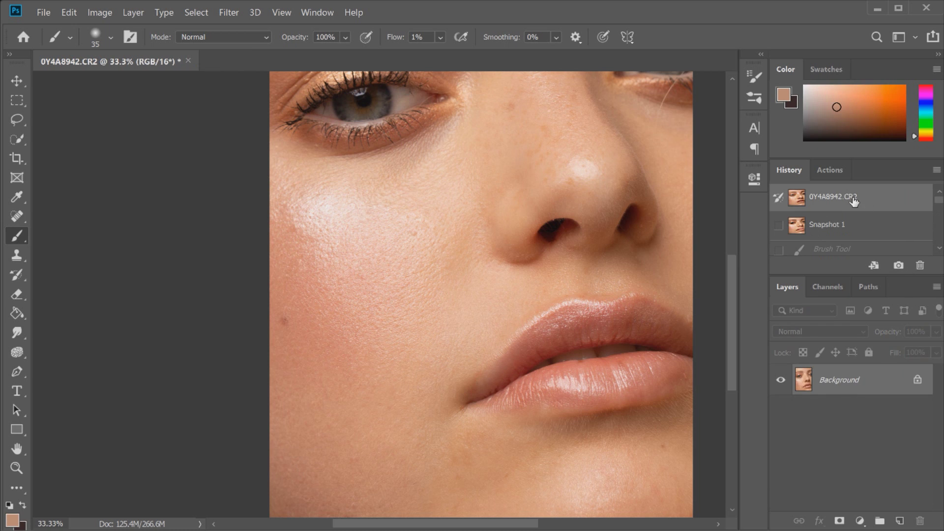
double_click(848, 229)
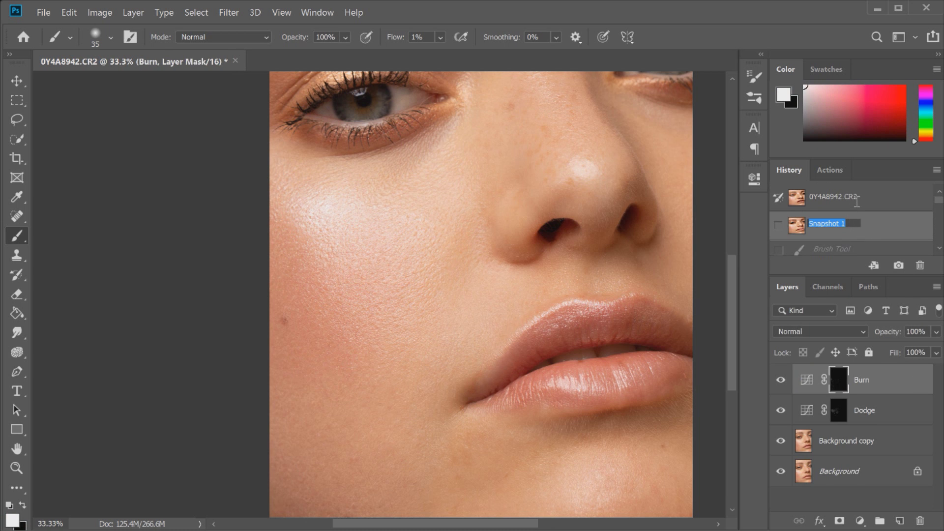
click(859, 202)
double_click(859, 225)
Dodge the small dark spots on the cheek near the mouth corner on the Dodge mask with a 10 px brush.
click(15, 467)
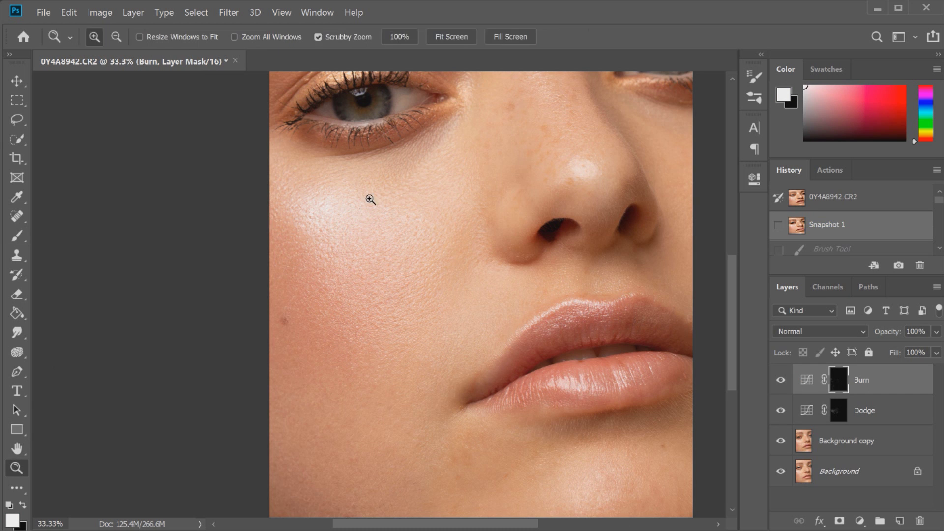
click(379, 257)
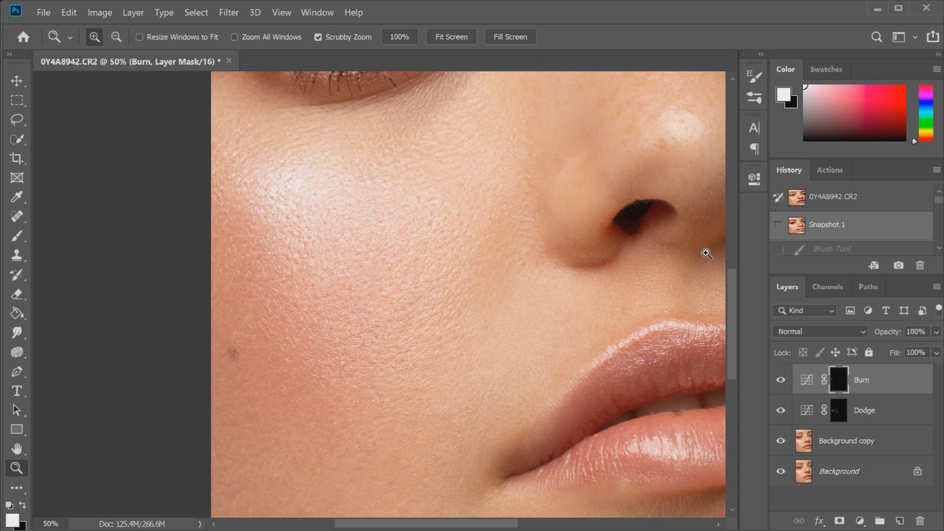
drag(729, 311, 730, 352)
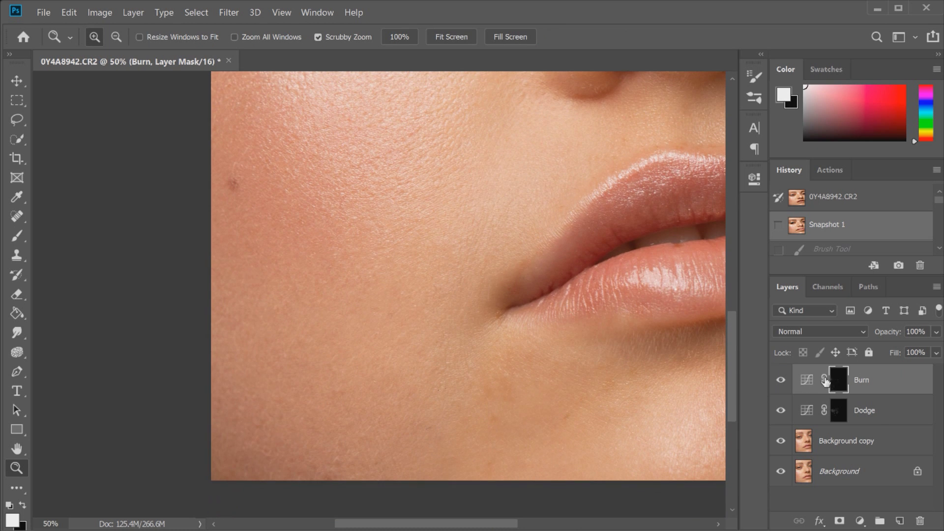
click(877, 417)
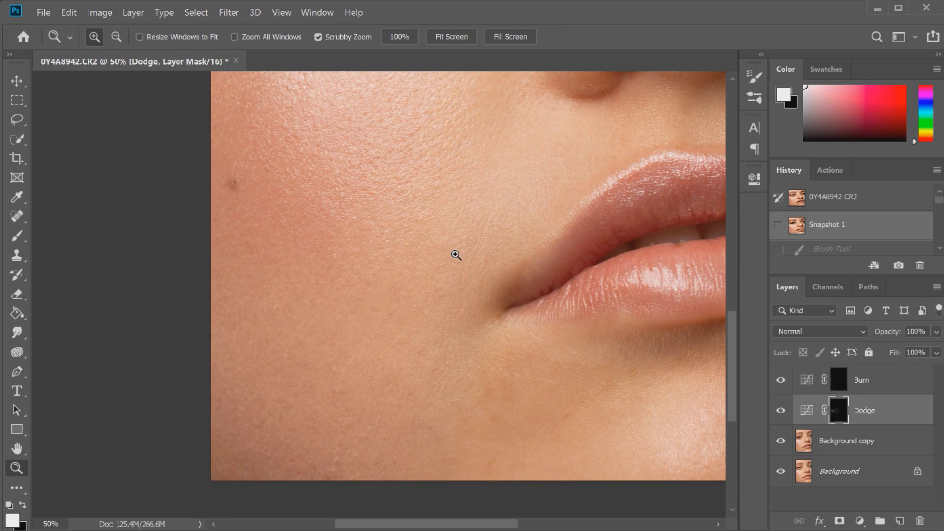
key(b)
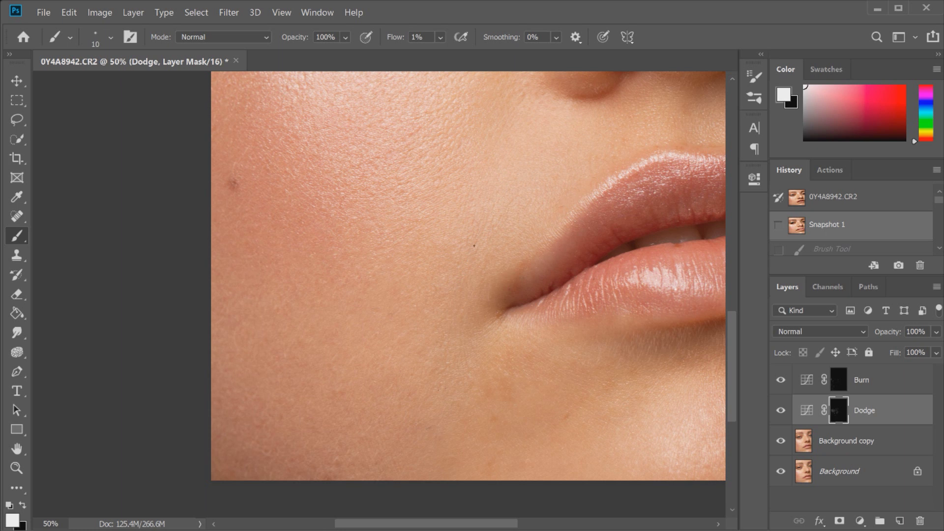
mouse_move(473, 228)
mouse_down()
mouse_move(491, 209)
mouse_move(484, 218)
mouse_up()
click(452, 268)
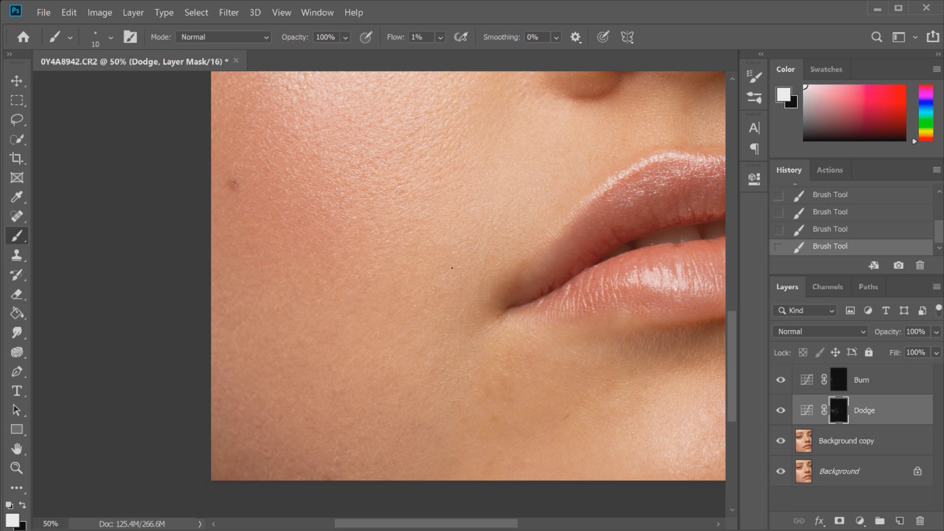
Dodge the dark patches beside the mouth corner and on the lower cheek on the Dodge mask, enlarging the brush to 30 px.
drag(461, 290, 485, 265)
click(446, 347)
key(bracketright)
key(bracketright)
drag(443, 241, 419, 256)
Burn the bright spots below the mouth corner and on the chin on the Burn mask with the 30 px brush.
click(836, 381)
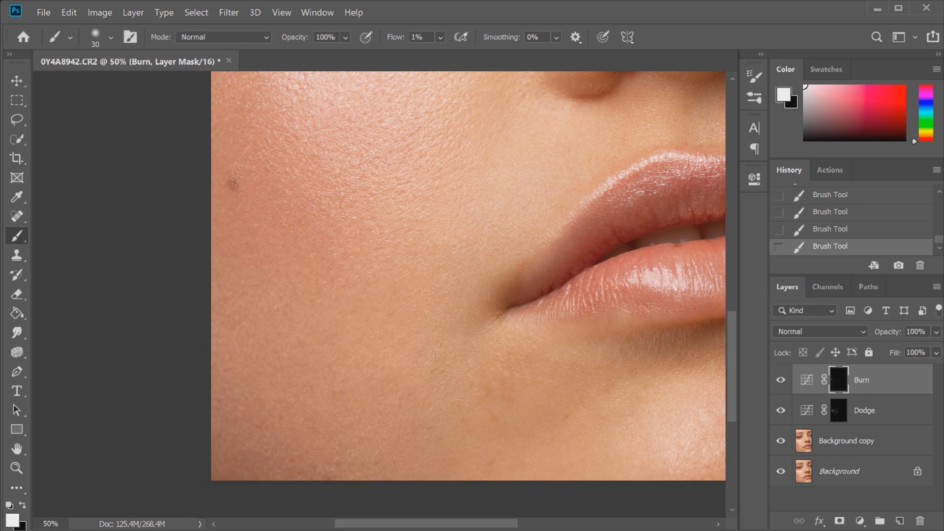
click(434, 395)
click(467, 370)
click(595, 339)
click(523, 390)
click(442, 334)
Dodge the dark patches along the lower cheek edge and under the lower lip on the Dodge mask with a 30 to 40 px brush.
key(alt+bracketleft)
click(415, 391)
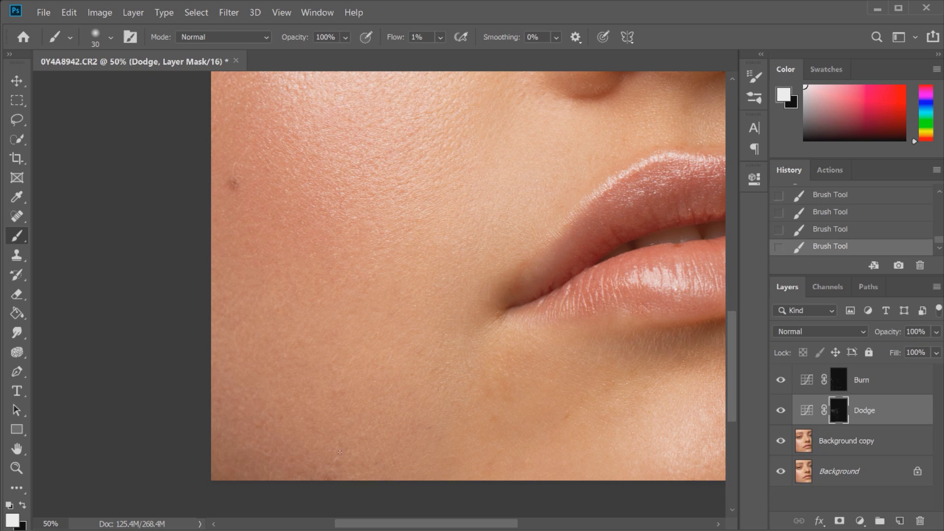
click(357, 430)
click(286, 473)
key(bracketleft)
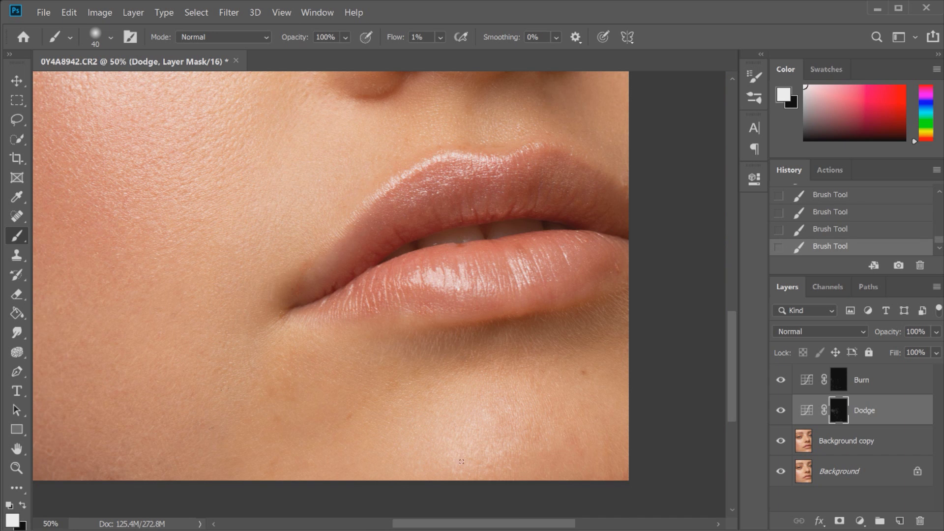
drag(476, 344, 492, 401)
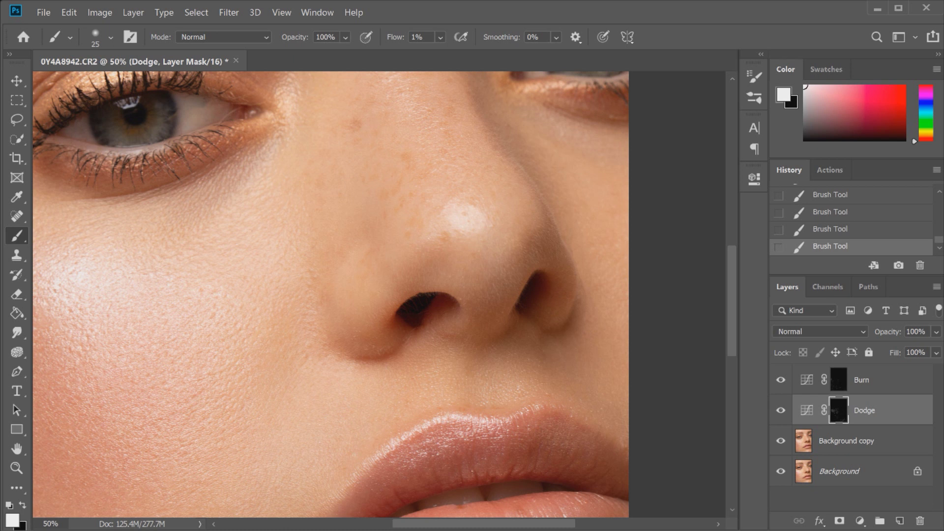
Dodge the uneven dark areas between the eyebrows and around the upper nose on the Dodge mask with a 45 to 50 px brush.
drag(732, 320, 732, 280)
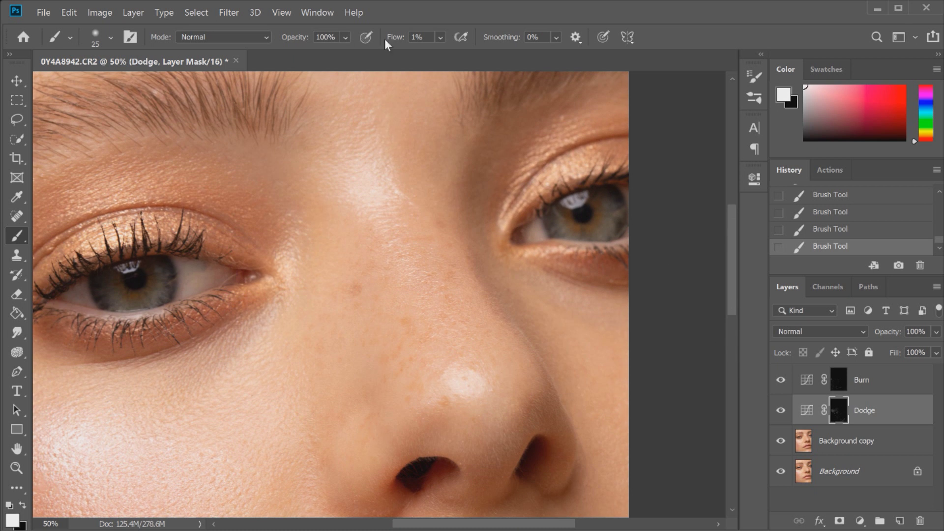
key(bracketright)
key(bracketright)
key(bracketright)
drag(734, 263, 733, 232)
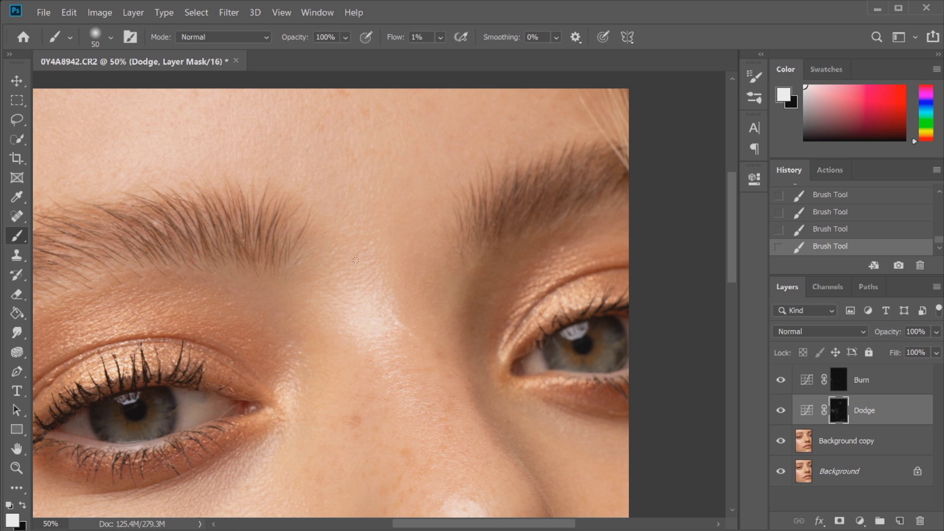
key(bracketleft)
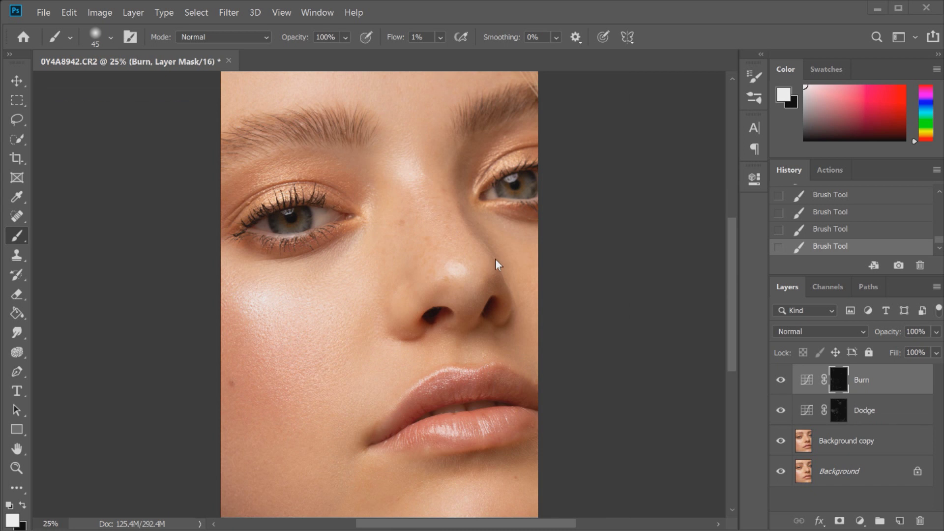
Burn larger areas of the cheek and lower face on the Burn mask with a brush of up to 175 px.
mouse_move(730, 258)
mouse_down()
mouse_move(733, 238)
mouse_move(735, 247)
mouse_up()
key(ctrl+minus)
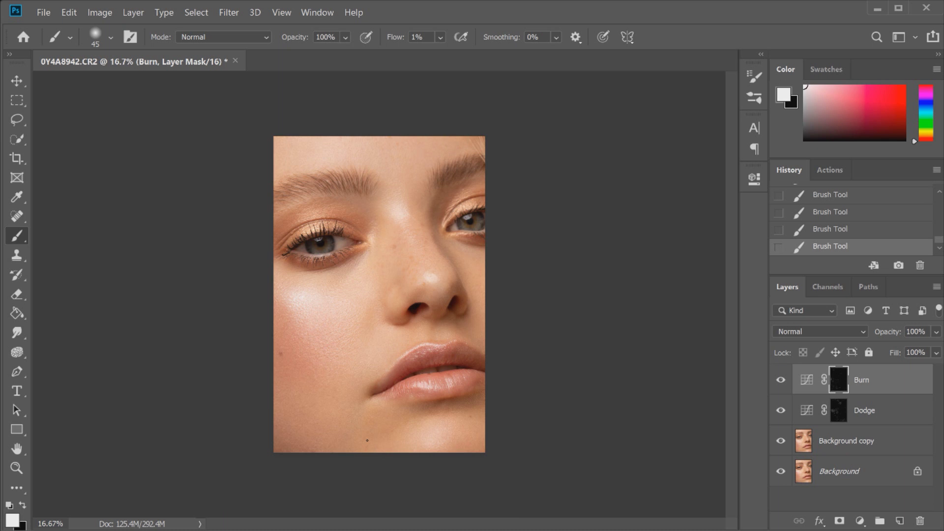
key(ctrl+plus)
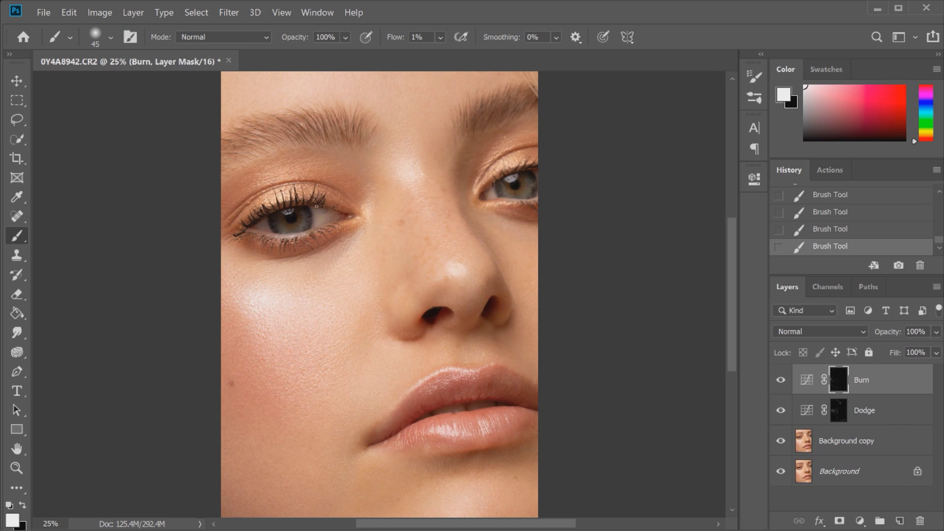
key(bracketright)
key(bracketright)
key(bracketright)
key(bracketright)
key(bracketright)
key(bracketright)
key(bracketright)
key(bracketright)
key(bracketright)
drag(730, 255, 736, 302)
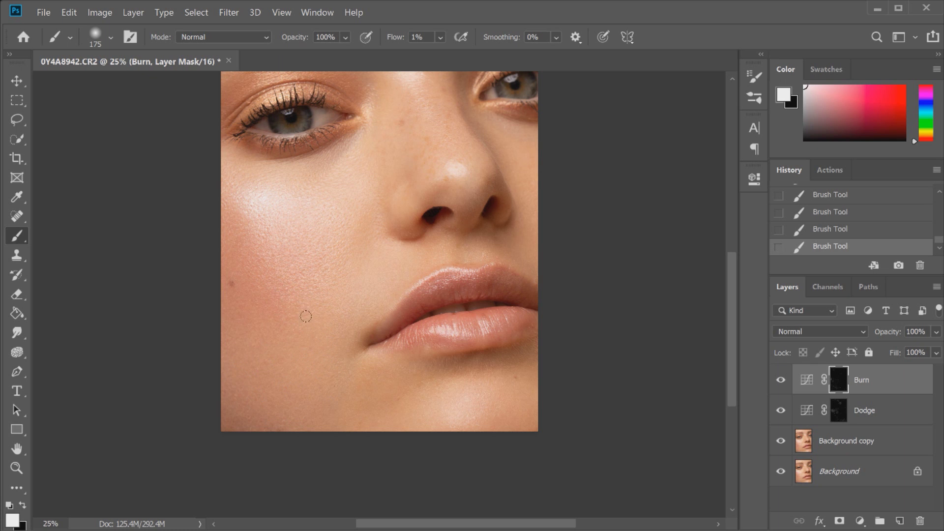
key(bracketleft)
key(bracketleft)
key(bracketleft)
key(bracketleft)
key(bracketleft)
key(bracketleft)
scroll(736, 321, up, 3)
Dodge broad areas of the forehead and face on the Dodge mask with a 300 px brush.
key(alt+bracketleft)
key(bracketright)
key(bracketright)
key(bracketright)
key(bracketright)
key(bracketright)
key(bracketright)
key(bracketright)
key(bracketright)
key(bracketright)
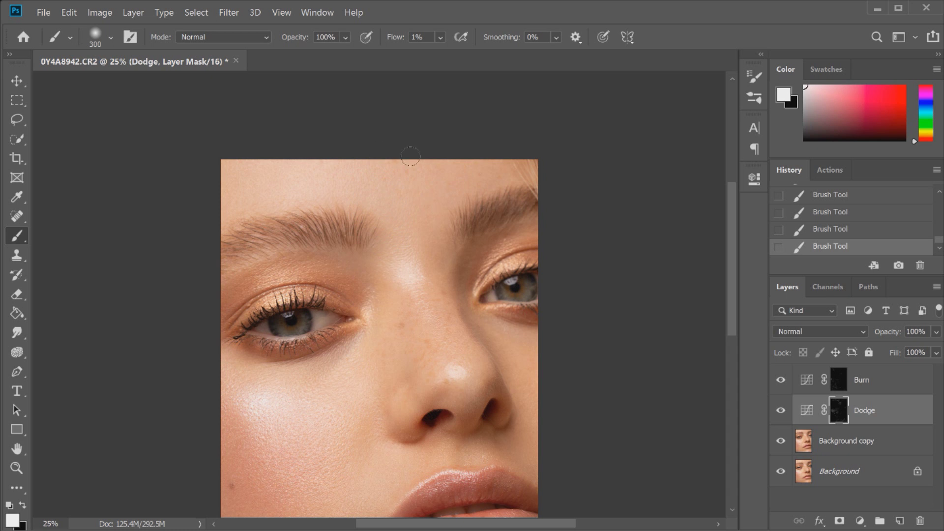
drag(730, 202, 732, 262)
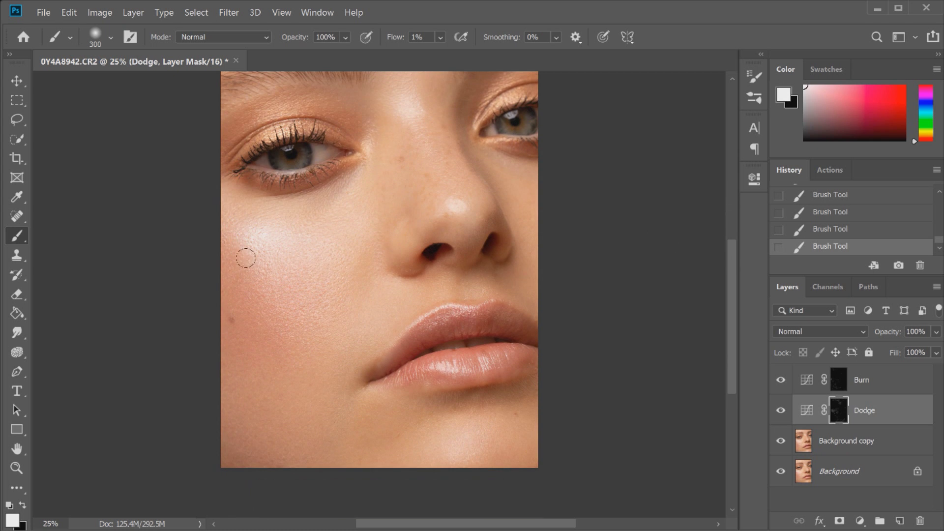
Refine the cheek shading with a much smaller brush, switching from the Dodge mask to the Burn mask.
key(bracketleft)
key(bracketleft)
key(bracketleft)
key(bracketleft)
key(bracketleft)
key(bracketleft)
key(bracketleft)
key(alt+bracketright)
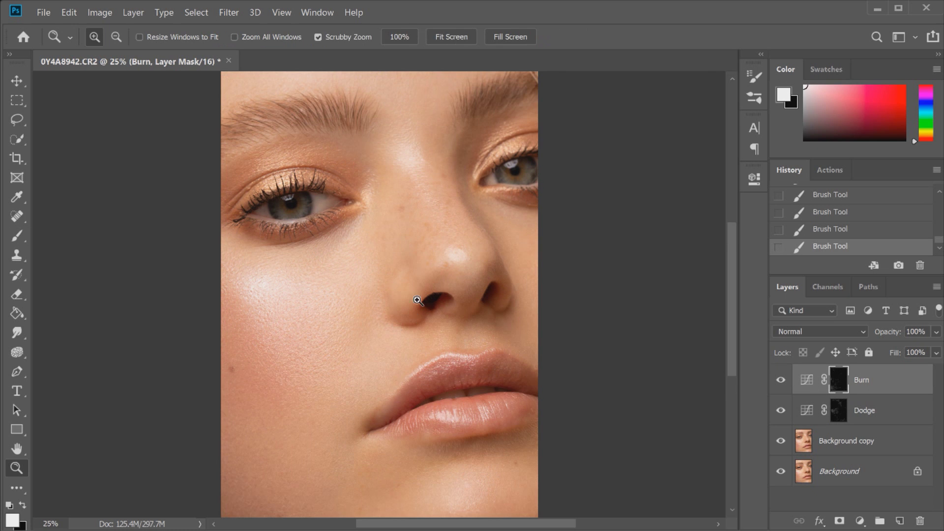
mouse_move(731, 282)
mouse_down()
mouse_move(735, 268)
mouse_move(735, 276)
mouse_up()
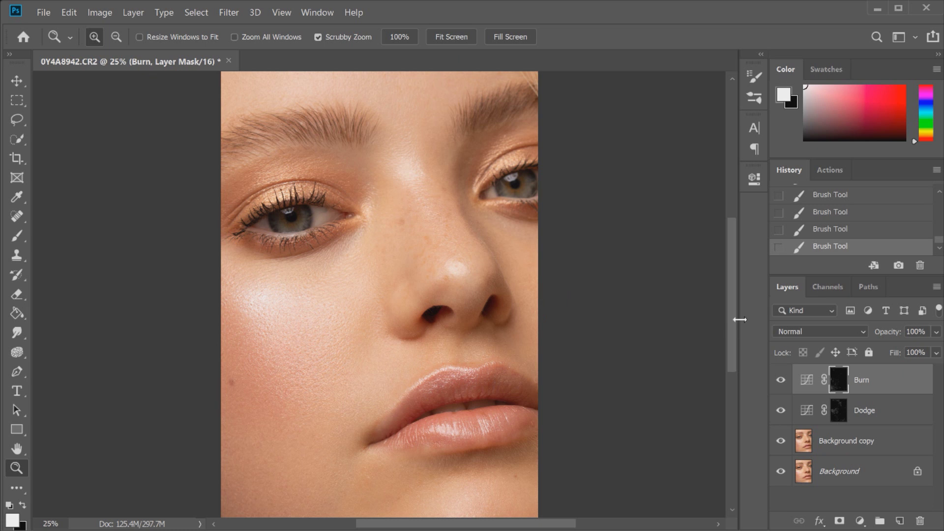
mouse_move(735, 317)
mouse_down()
mouse_move(737, 325)
mouse_move(737, 317)
mouse_up()
Try 74% opacity on the Dodge layer, restore it to 100%, and save a history snapshot.
click(874, 412)
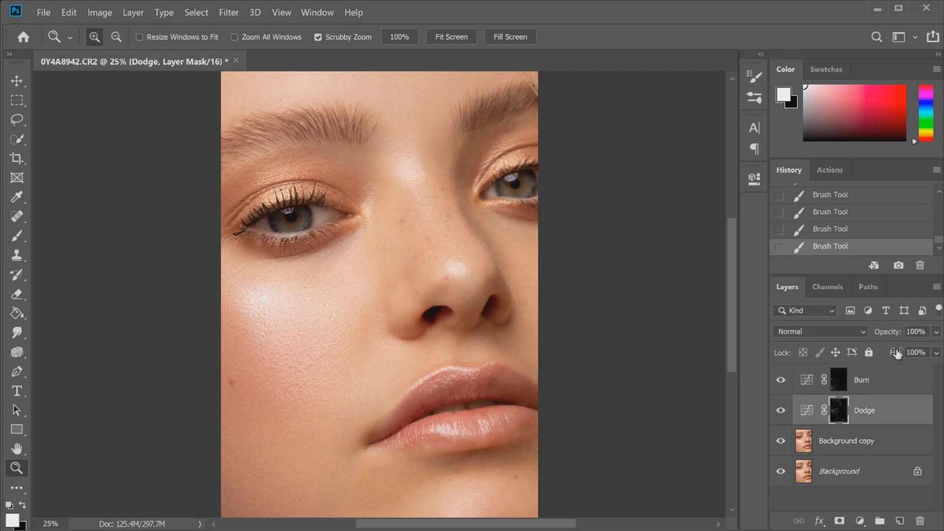
click(936, 332)
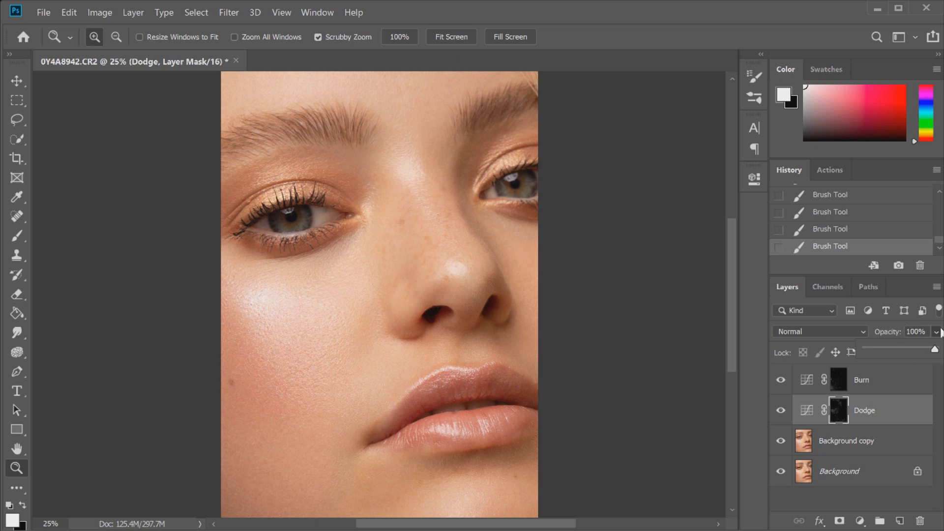
click(917, 350)
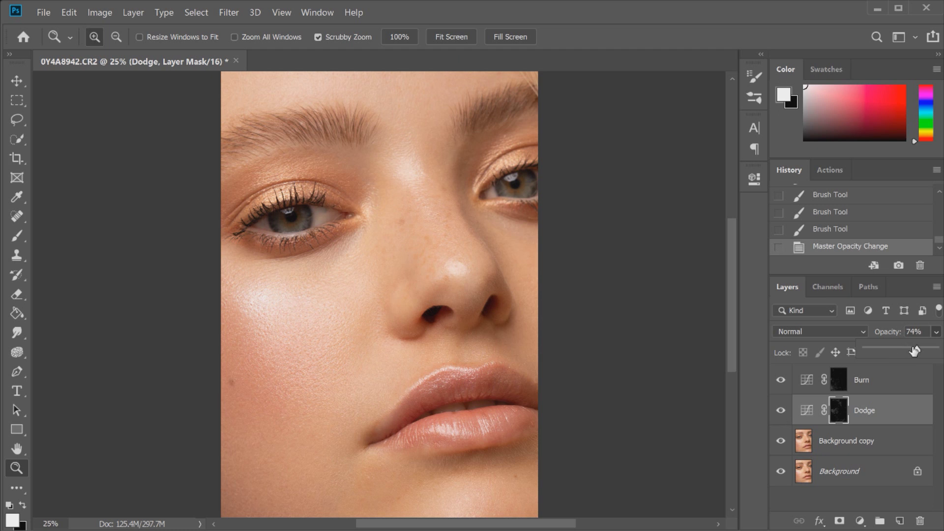
click(935, 350)
click(899, 267)
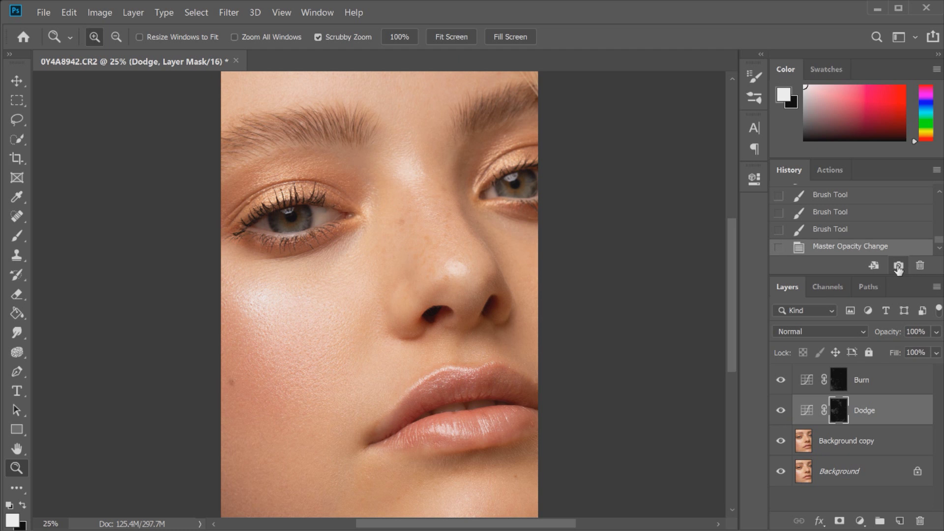
Set the Dodge layer's opacity to 64% and save another history snapshot.
click(936, 332)
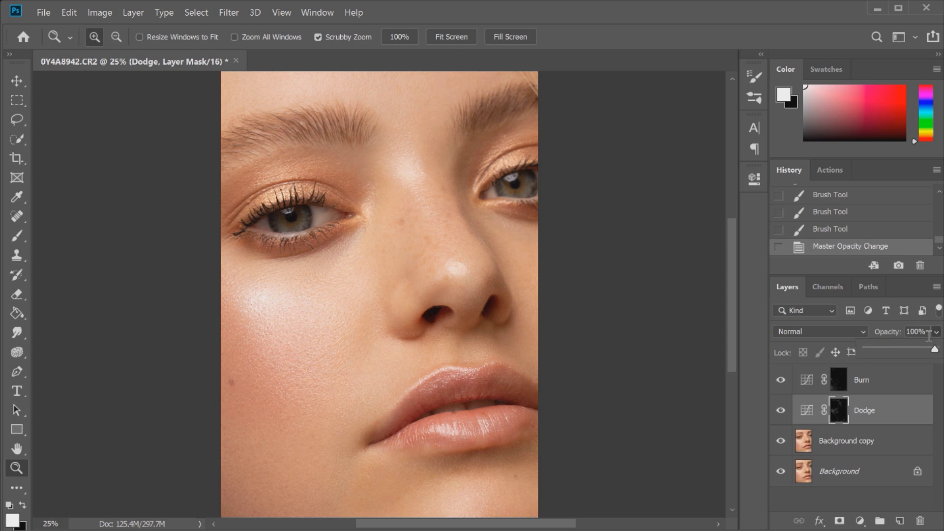
click(904, 348)
click(910, 348)
click(935, 336)
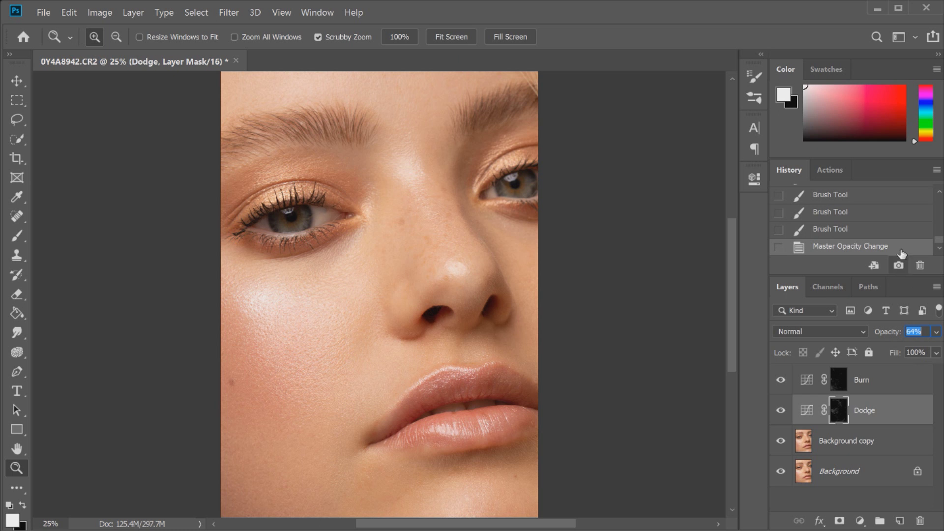
Compare Snapshot 4 with Snapshot 5 at different magnifications, ending on Snapshot 5.
drag(938, 241, 940, 206)
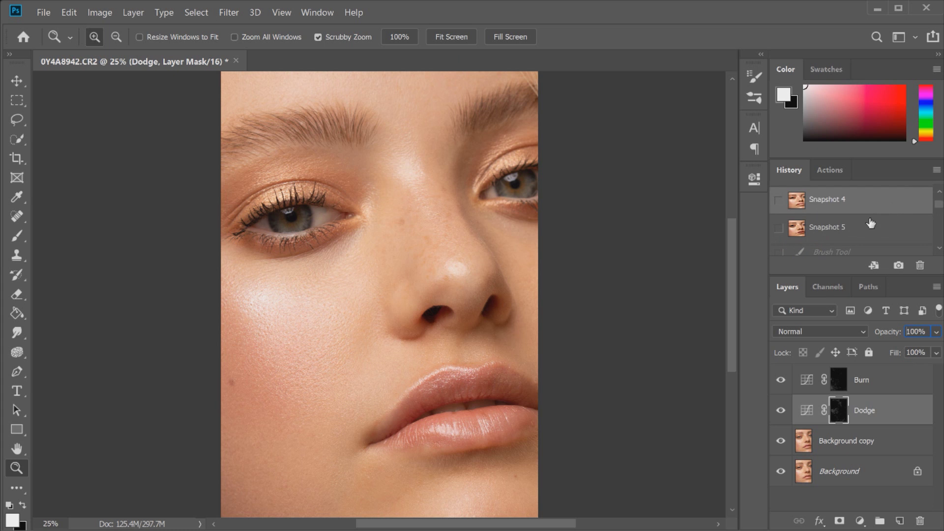
click(860, 240)
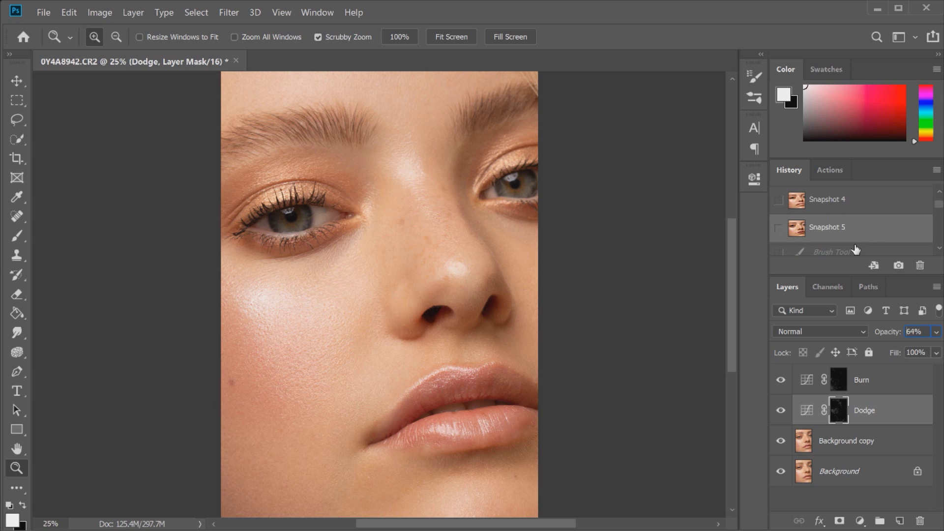
key(ctrl+minus)
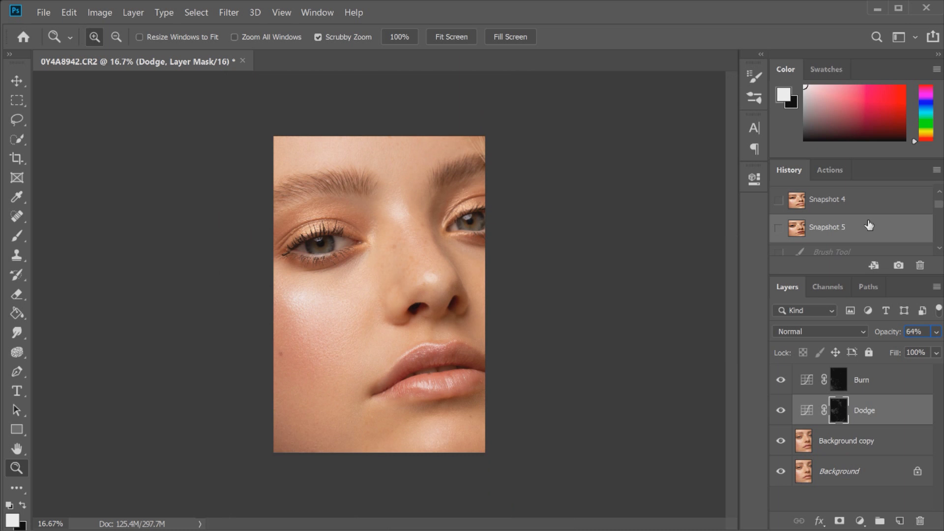
key(ctrl+plus)
click(827, 208)
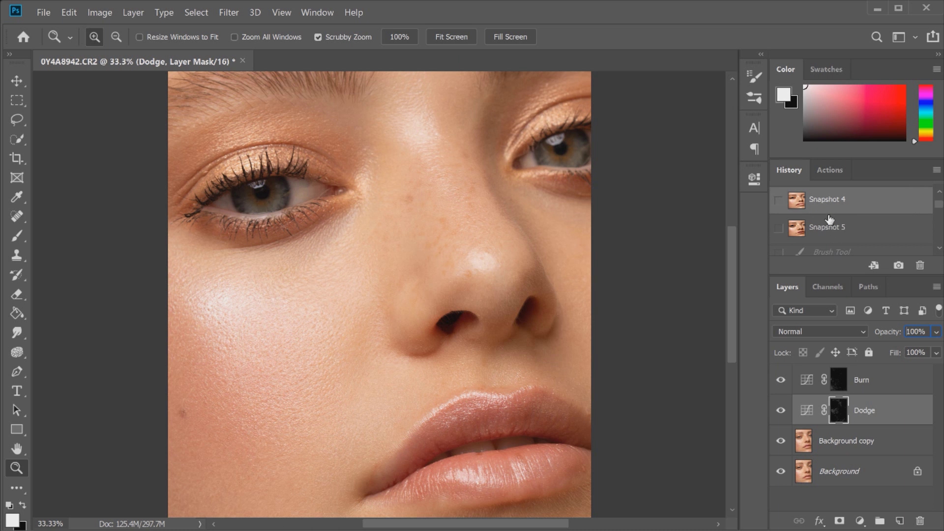
click(825, 235)
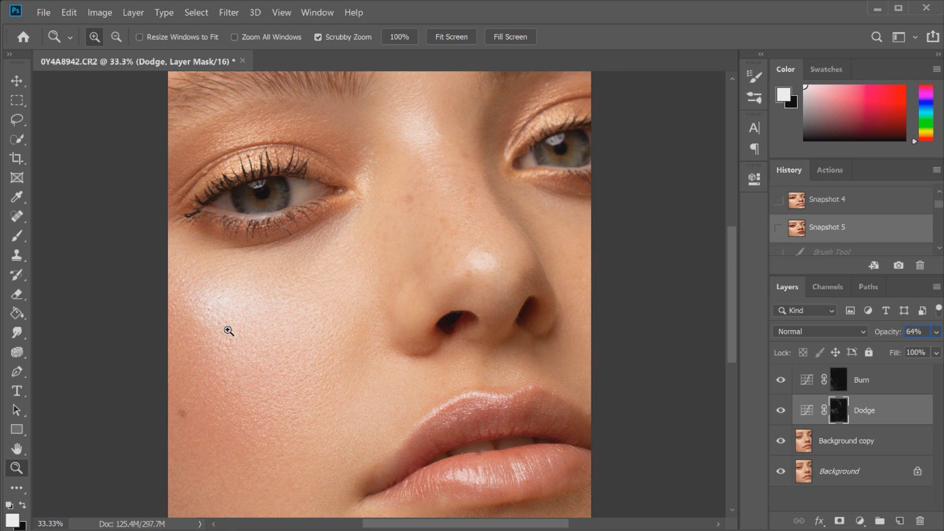
Switch to the Brush tool, raise its hardness, and set its flow to 8%.
mouse_move(735, 270)
mouse_down()
mouse_move(742, 322)
mouse_move(748, 248)
mouse_up()
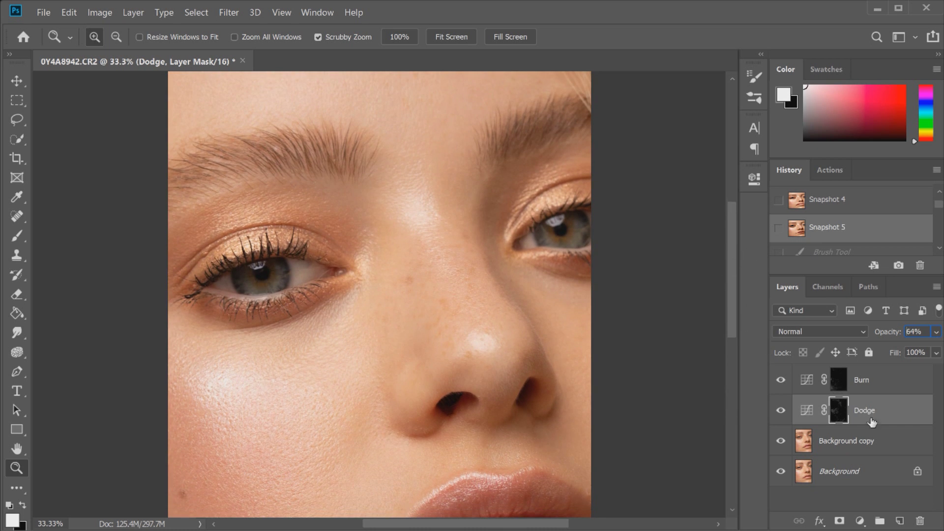
click(936, 332)
click(21, 215)
click(16, 237)
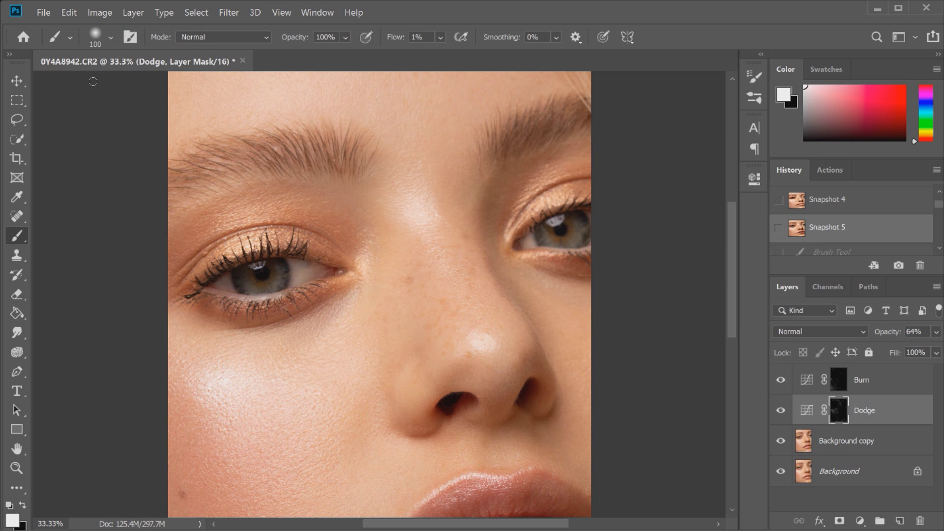
click(110, 34)
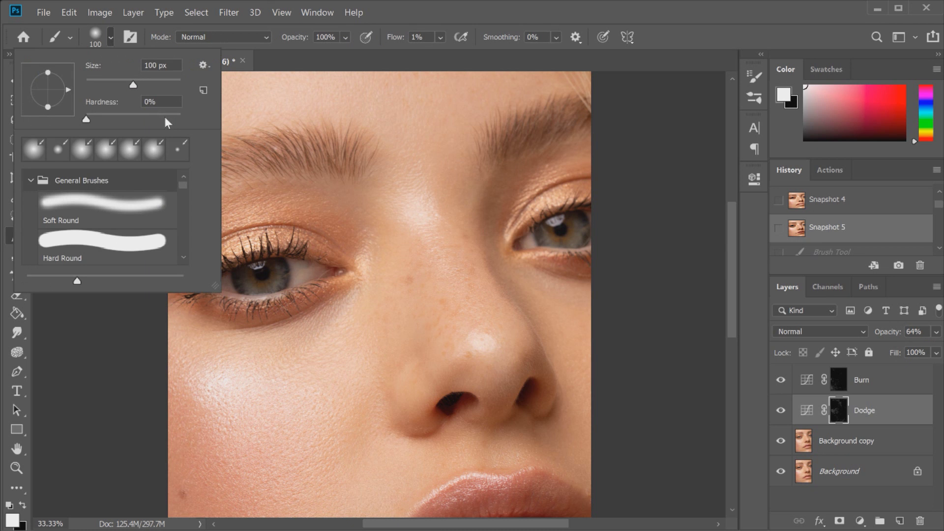
drag(166, 118, 157, 119)
click(112, 35)
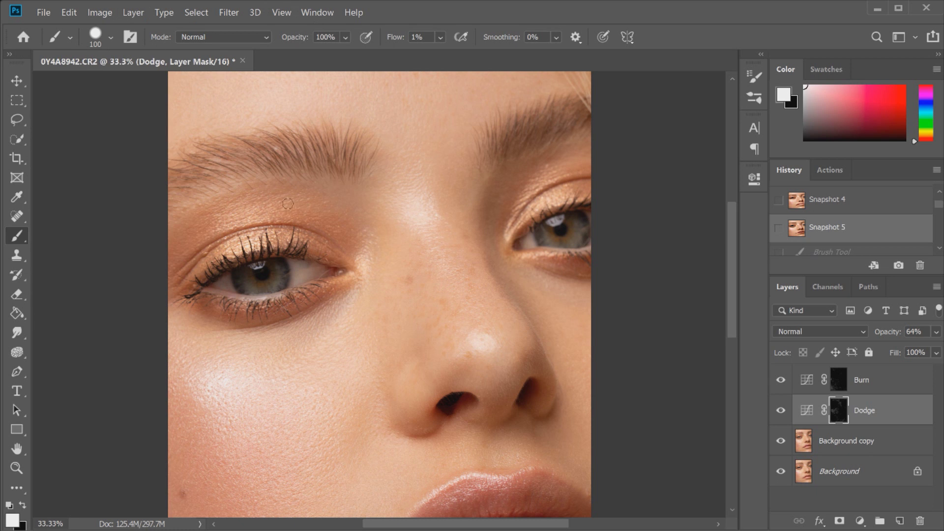
click(441, 37)
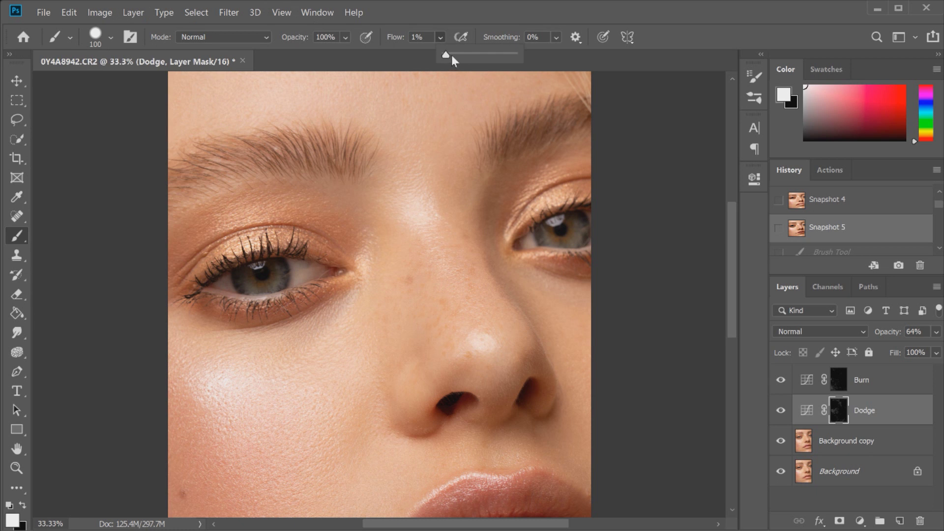
drag(451, 55, 447, 54)
click(288, 54)
Dodge the highlight from between the eyebrows down the nose bridge on the Dodge mask with a 250 px brush.
key(bracketleft)
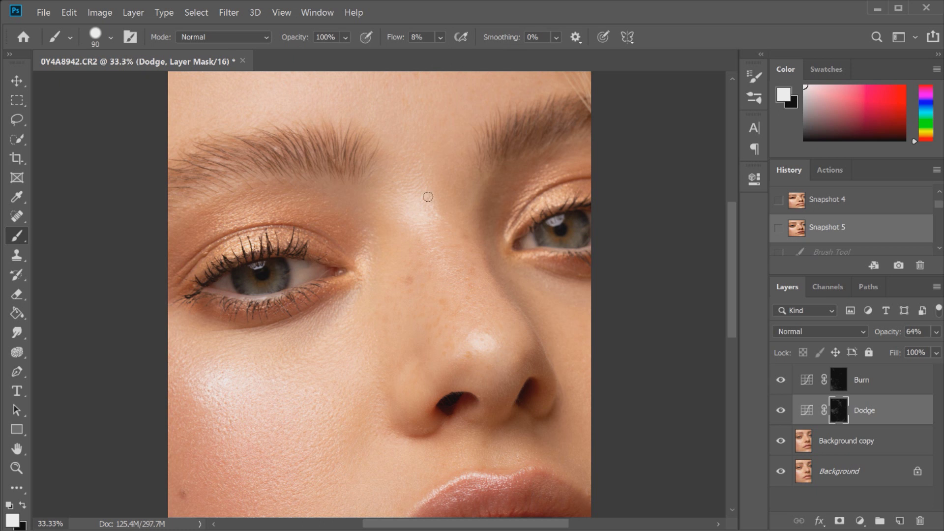
key(bracketright)
key(bracketright)
key(bracketright)
key(bracketright)
key(bracketright)
key(bracketright)
key(bracketright)
key(bracketright)
mouse_move(418, 177)
mouse_down()
mouse_move(397, 184)
mouse_move(436, 233)
mouse_move(409, 212)
mouse_move(438, 217)
mouse_move(401, 202)
mouse_move(408, 188)
mouse_move(392, 174)
mouse_move(425, 237)
mouse_move(392, 179)
mouse_move(442, 286)
mouse_move(405, 192)
mouse_move(393, 199)
mouse_move(444, 270)
mouse_move(408, 169)
mouse_move(470, 305)
mouse_up()
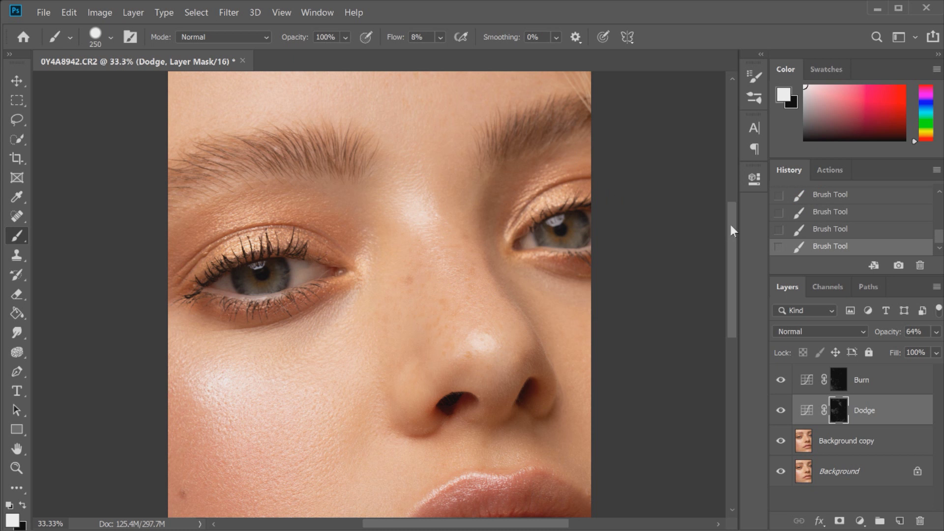
Dodge the highlights on the nose and lower face on the Dodge mask with the 250 px brush at 8% flow.
scroll(699, 243, down, 3)
mouse_move(472, 252)
mouse_down()
mouse_move(506, 249)
mouse_move(481, 252)
mouse_up()
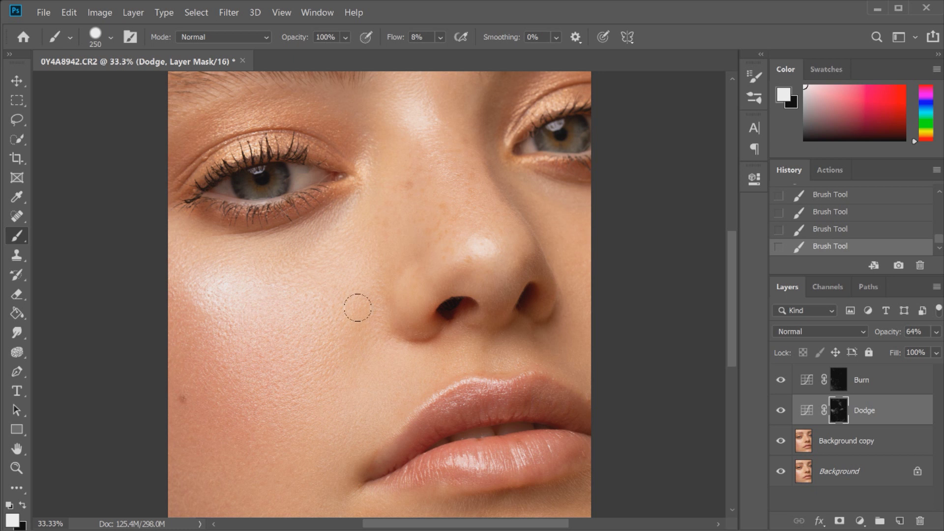
scroll(736, 291, down, 5)
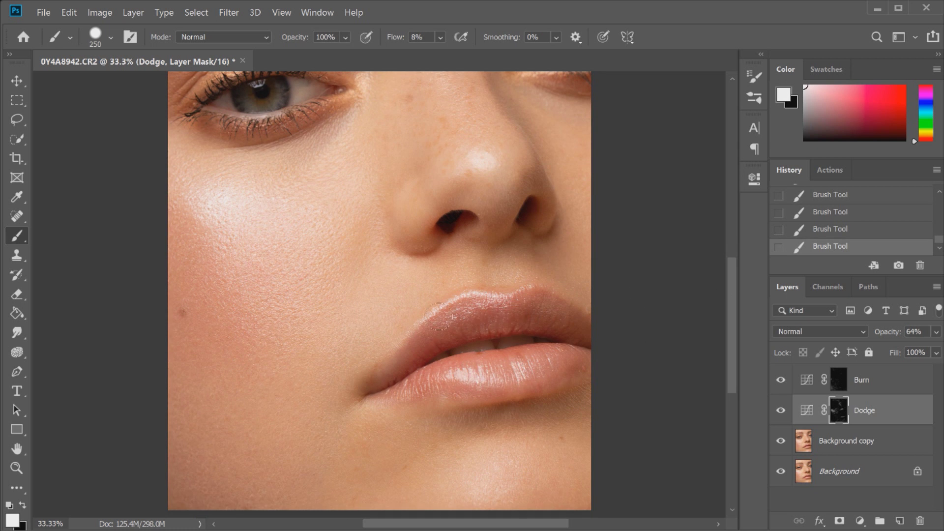
scroll(731, 359, down, 5)
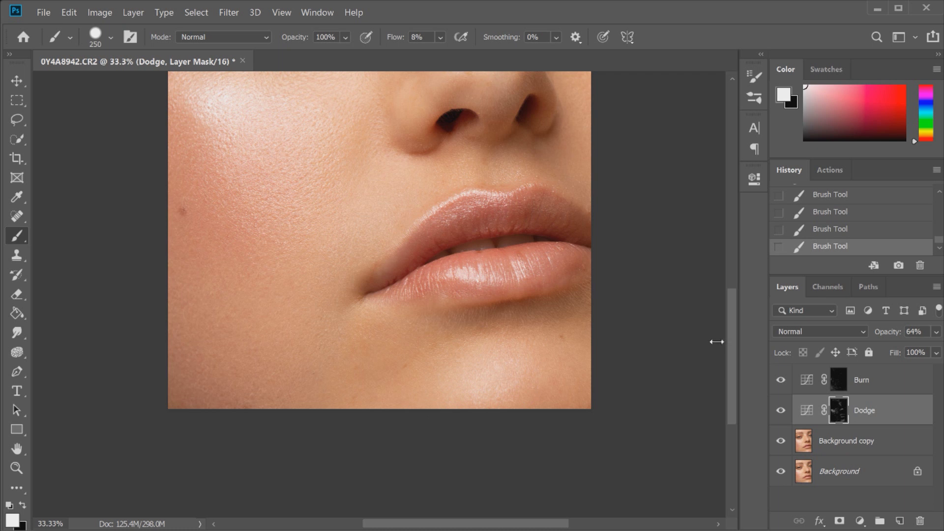
Dodge the whites of the eye beside the iris on the Dodge mask, reducing the brush to 40 px.
scroll(312, 203, up, 12)
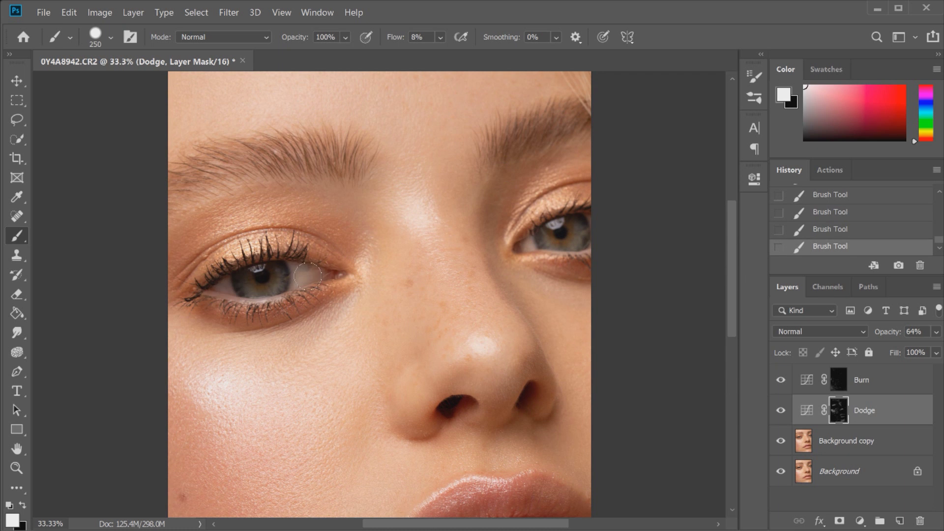
mouse_move(311, 270)
mouse_down()
mouse_move(211, 284)
mouse_move(289, 277)
mouse_move(219, 290)
mouse_move(245, 283)
mouse_up()
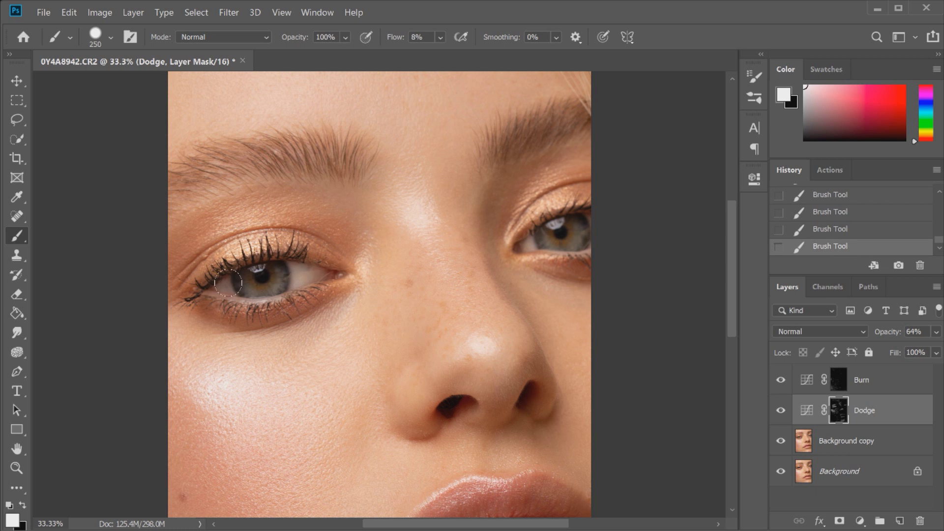
scroll(234, 265, down, 3)
key(bracketleft)
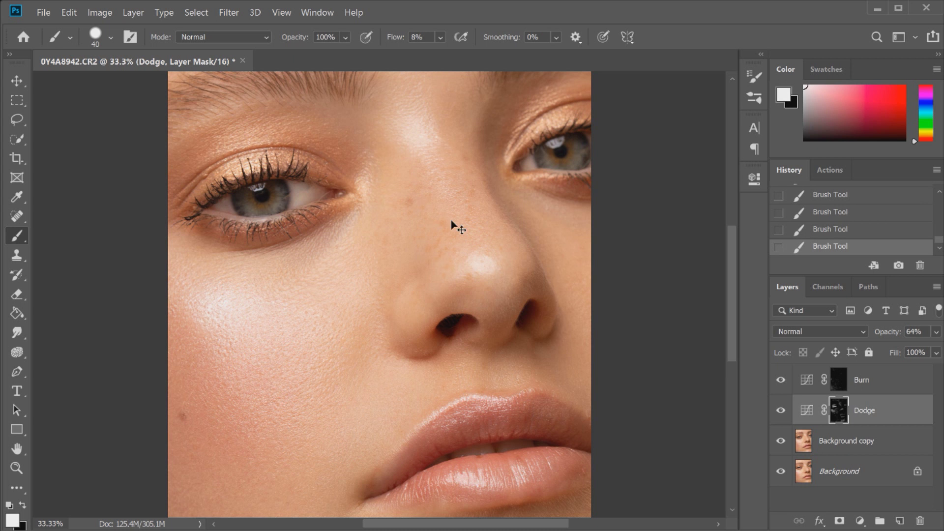
Review the dodged highlights across the whole face, from the forehead down to the chin.
scroll(733, 260, up, 4)
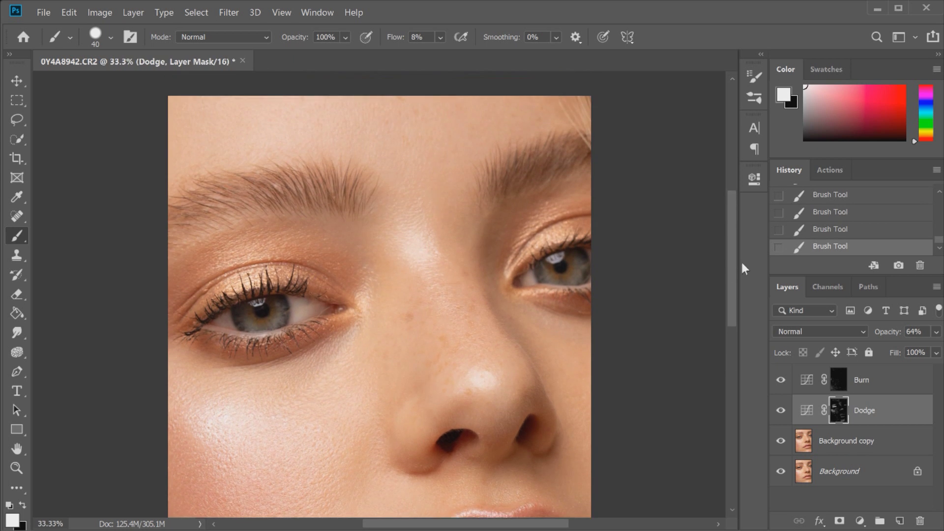
scroll(740, 275, down, 5)
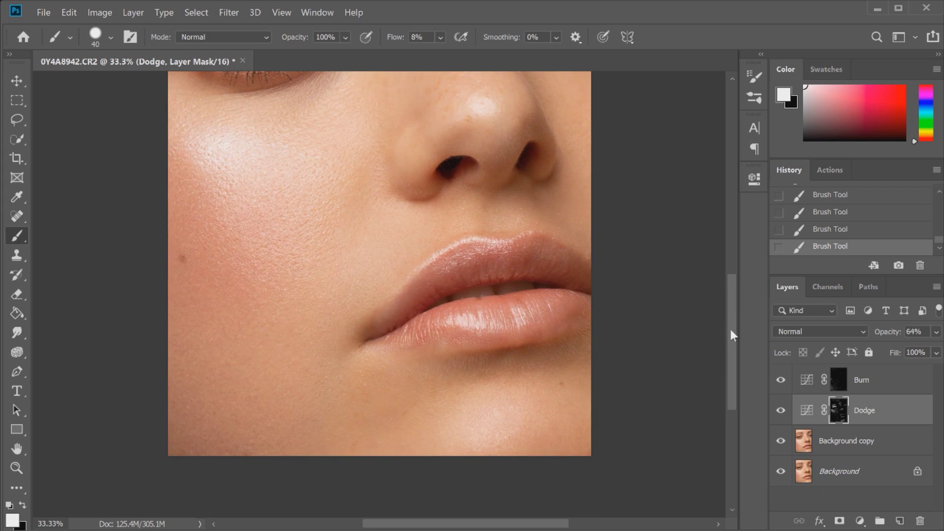
drag(730, 329, 755, 271)
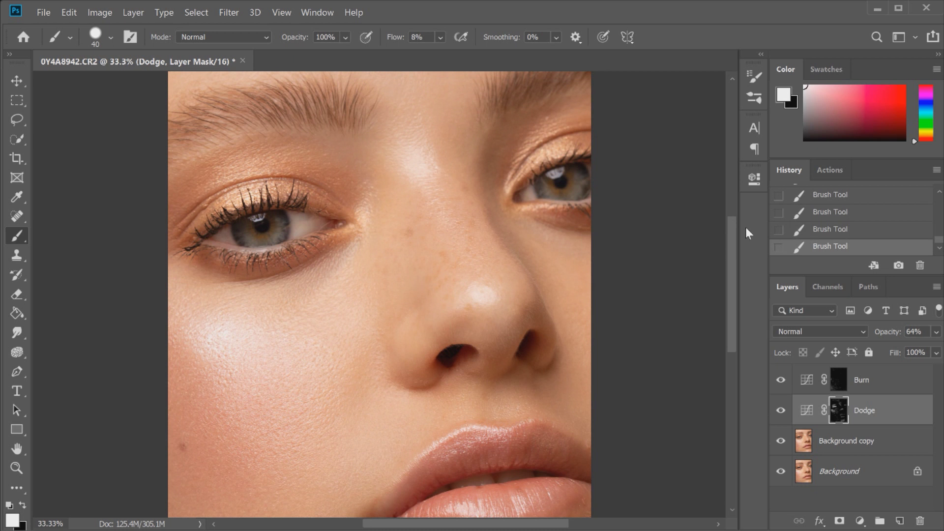
mouse_move(732, 242)
mouse_down()
mouse_move(735, 260)
mouse_move(749, 236)
mouse_up()
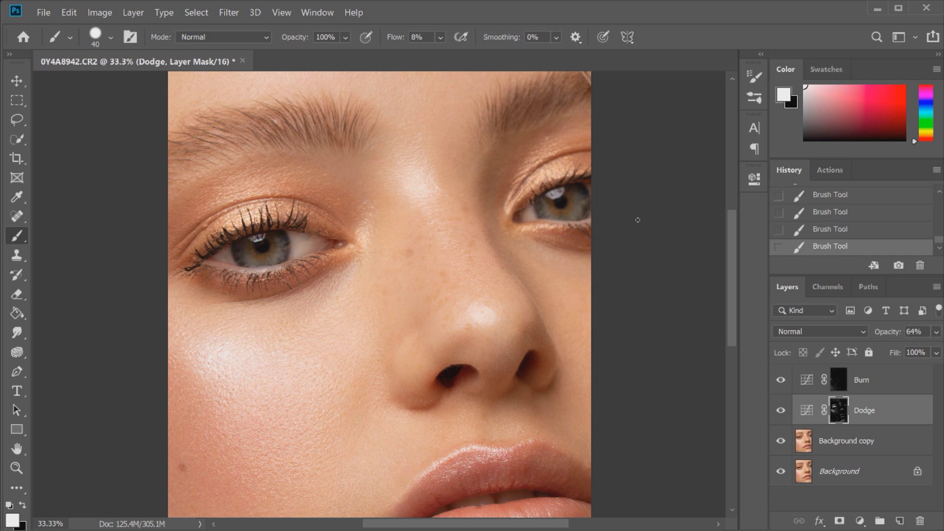
scroll(735, 232, down, 5)
Heal the uneven skin beneath the near corner of the lower lip on Background copy with an 80 px Spot Healing Brush.
key(z)
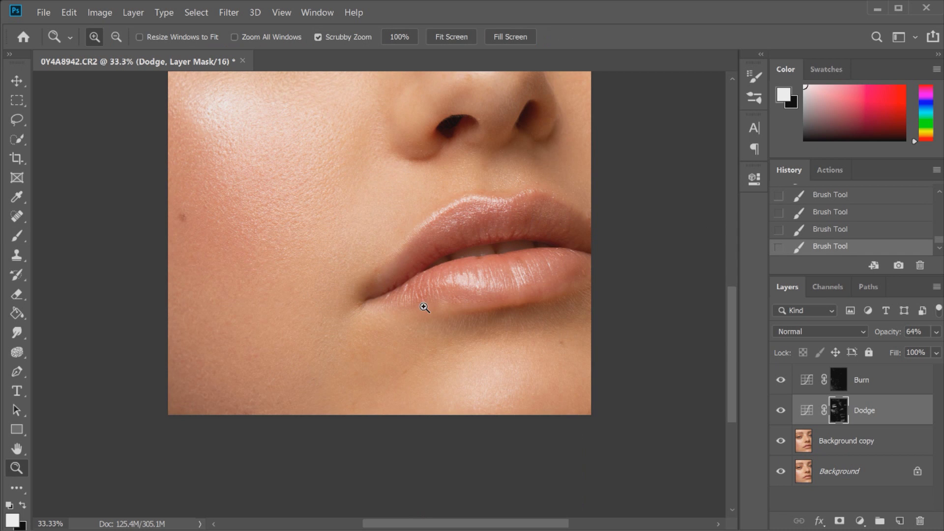
click(483, 327)
click(483, 326)
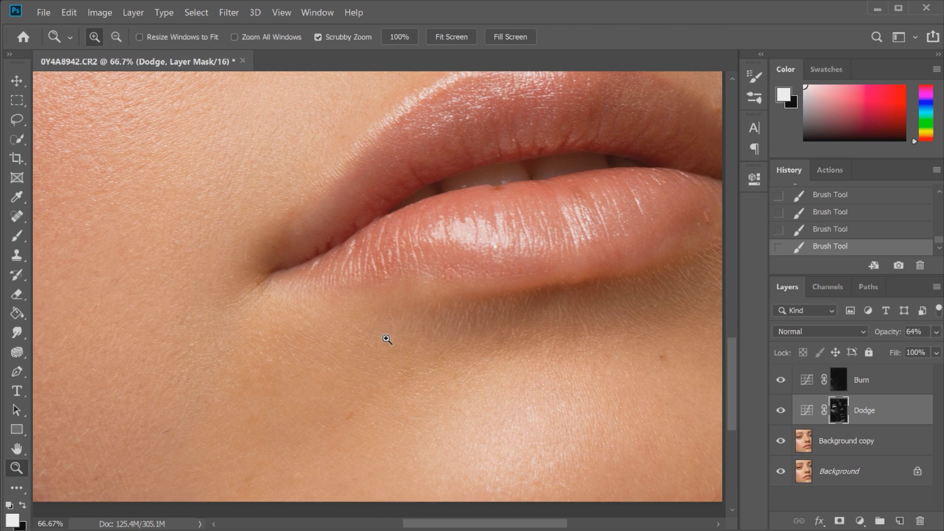
key(j)
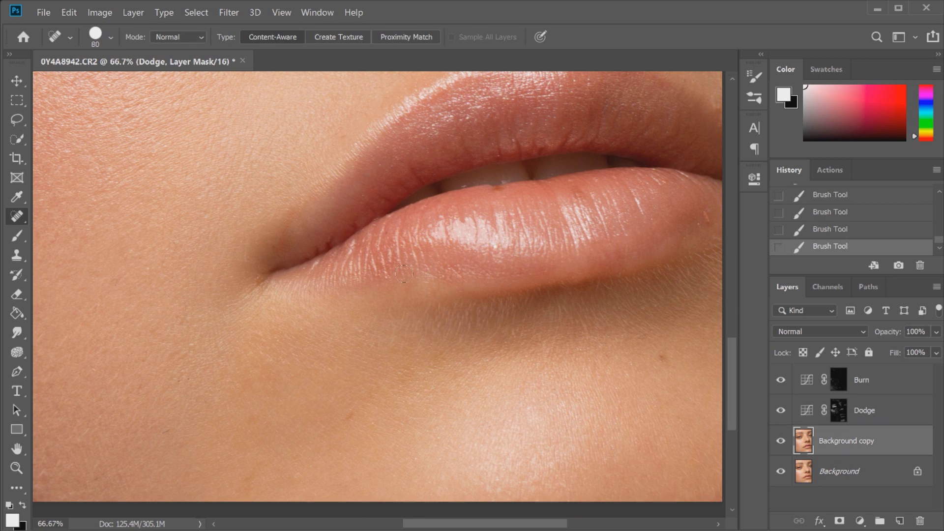
click(846, 440)
mouse_move(379, 332)
mouse_down()
mouse_move(388, 312)
mouse_move(399, 344)
mouse_move(392, 342)
mouse_move(411, 306)
mouse_move(412, 338)
mouse_move(374, 352)
mouse_up()
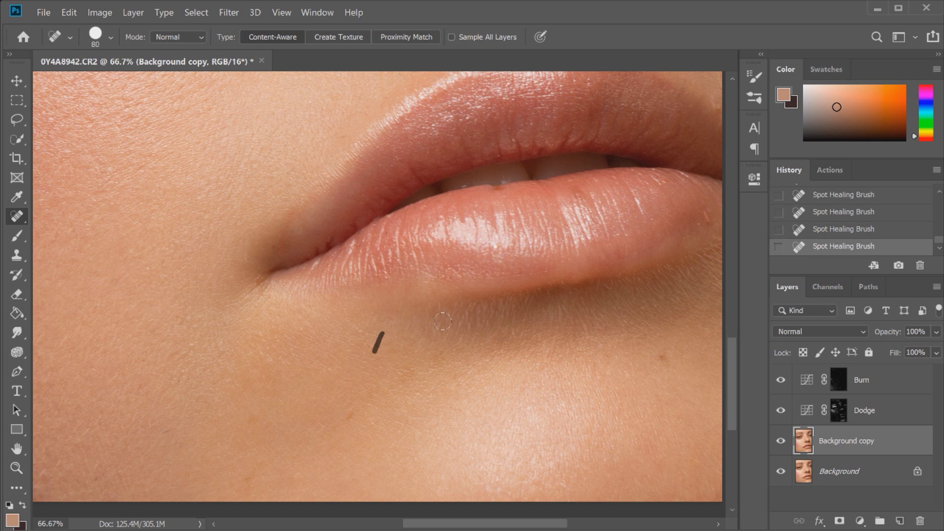
drag(433, 321, 413, 356)
drag(443, 303, 427, 337)
drag(380, 315, 364, 356)
drag(413, 321, 405, 336)
Heal the fine hairs and uneven texture under the middle of the lower lip on Background copy.
drag(465, 320, 454, 338)
click(457, 317)
drag(467, 311, 458, 352)
click(559, 304)
drag(558, 302, 557, 330)
mouse_move(513, 302)
mouse_down()
mouse_move(511, 330)
mouse_move(478, 344)
mouse_up()
Heal the skin under the far end of the lower lip and small flaws on the lip itself.
drag(451, 524, 484, 524)
mouse_move(441, 309)
mouse_down()
mouse_move(458, 340)
mouse_move(499, 328)
mouse_up()
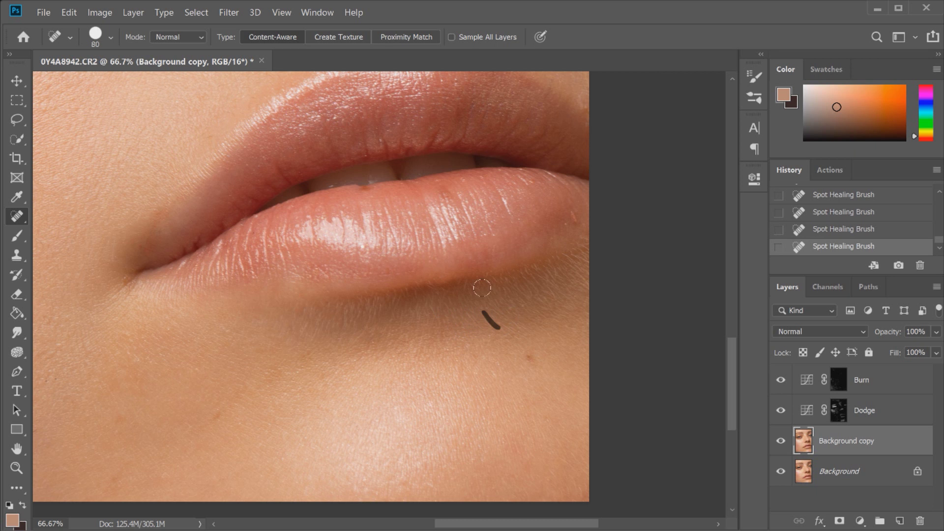
drag(474, 279, 514, 322)
drag(496, 291, 514, 314)
mouse_move(565, 267)
mouse_down()
mouse_move(592, 283)
mouse_move(571, 254)
mouse_move(586, 252)
mouse_move(560, 294)
mouse_up()
drag(574, 209, 573, 227)
click(369, 190)
Examine the healed lips and the overall face at 25% and 33.33% magnification.
key(ctrl+minus)
key(ctrl+minus)
key(ctrl+minus)
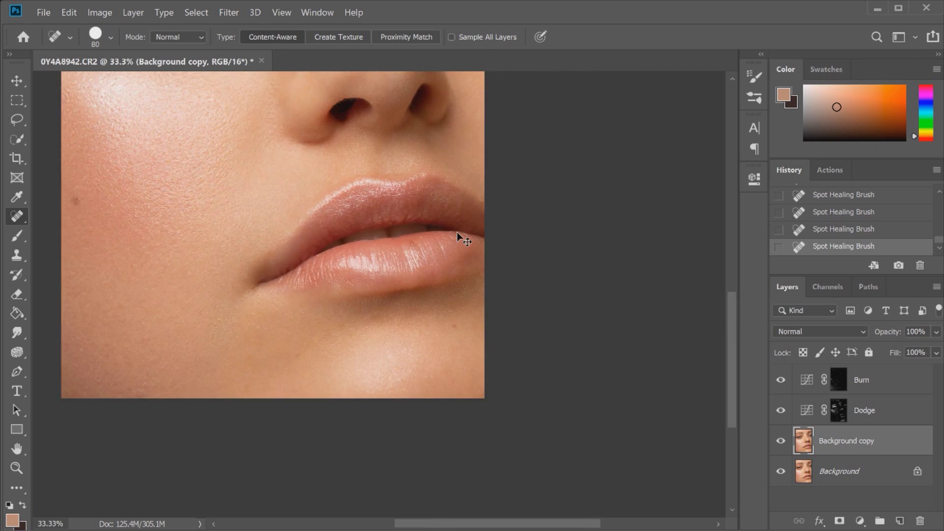
drag(732, 350, 733, 288)
drag(506, 523, 465, 524)
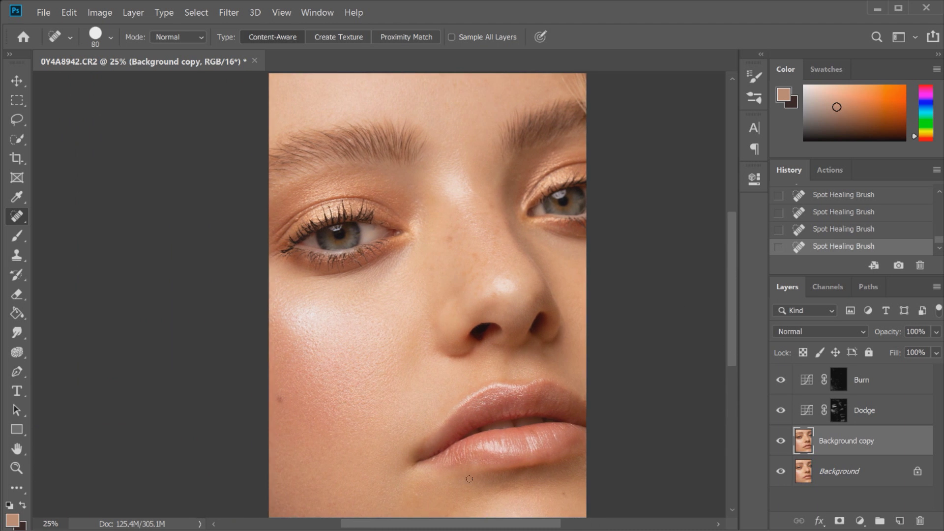
key(ctrl+plus)
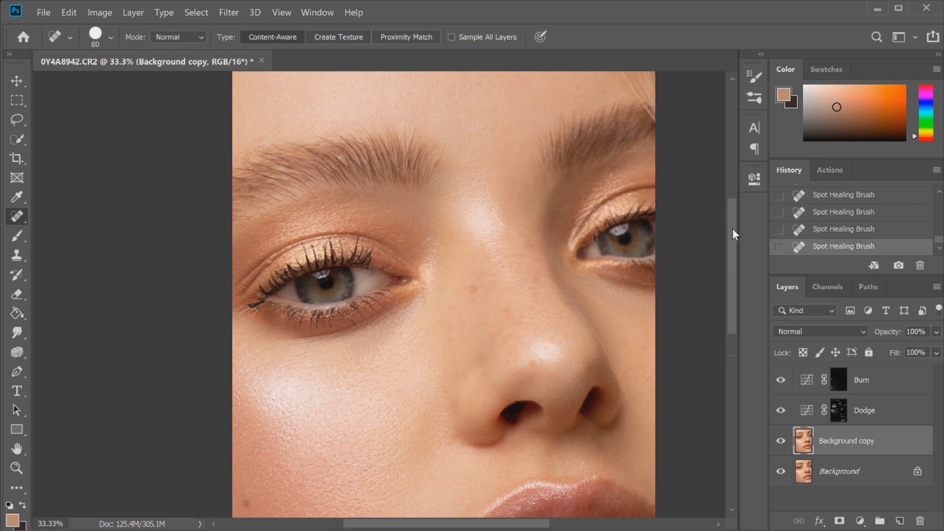
drag(733, 229, 725, 268)
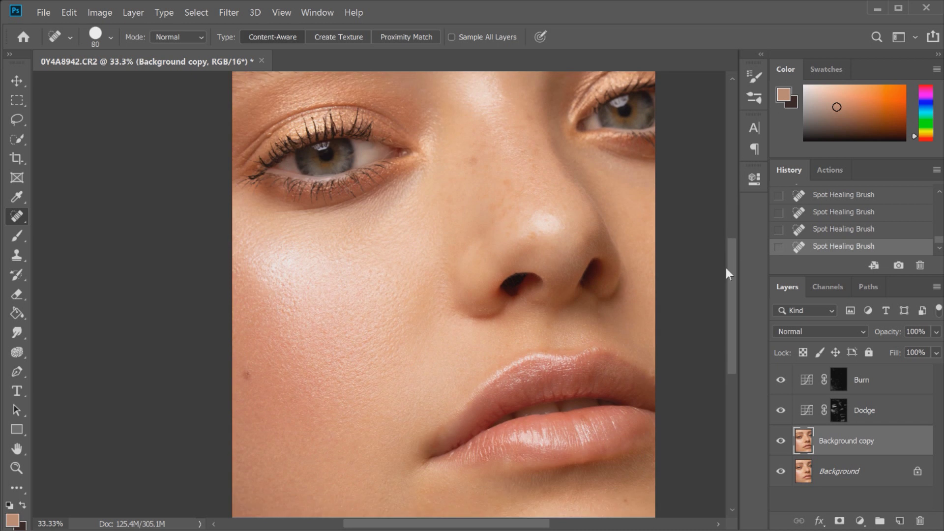
scroll(725, 267, up, 2)
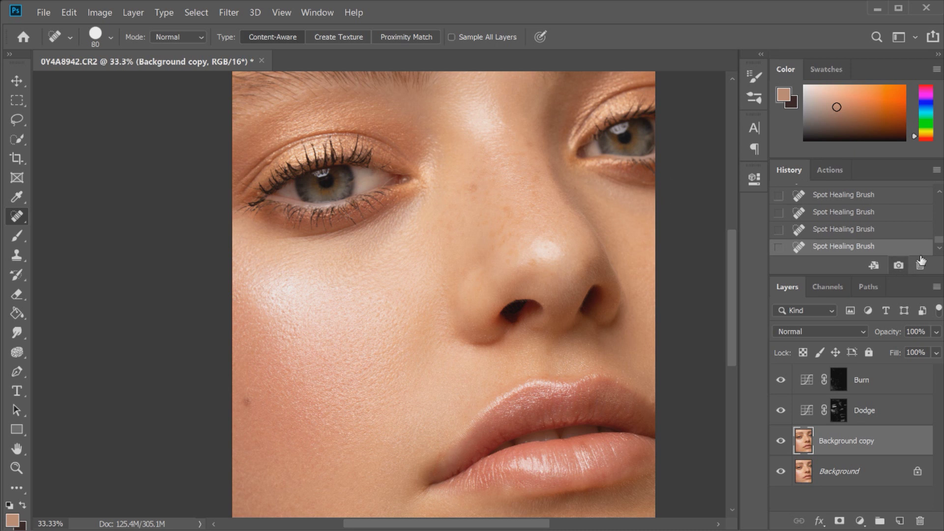
Compare the original 0Y4A8942.CR2 history state with Snapshot 6 at 25% magnification, ending on Snapshot 6.
drag(939, 246, 941, 205)
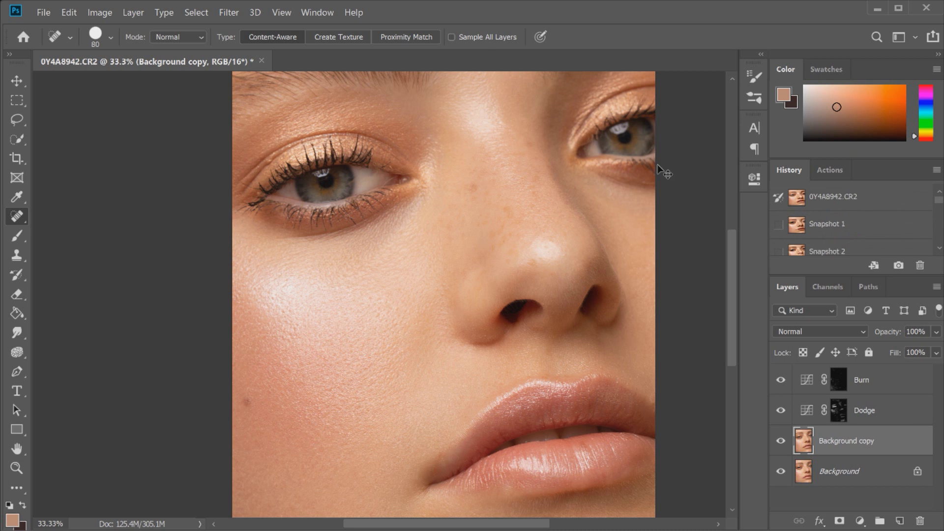
key(ctrl+minus)
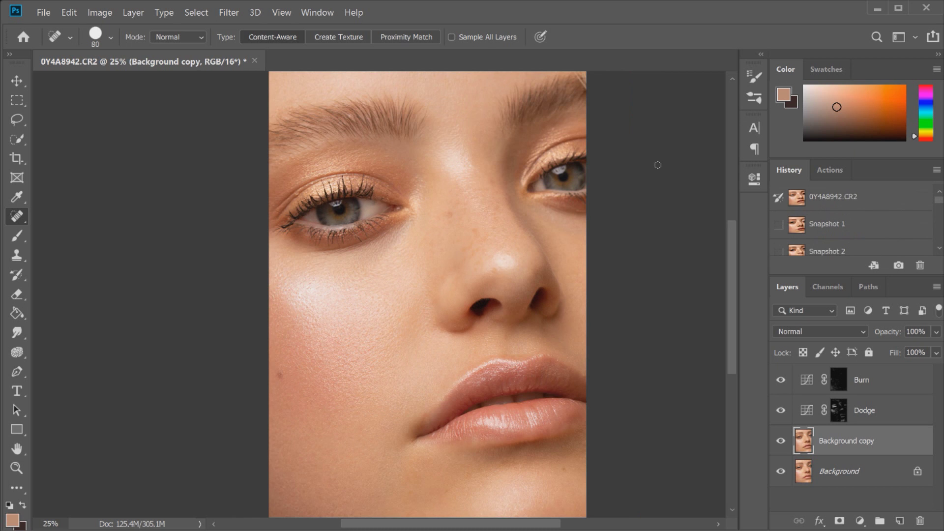
click(902, 197)
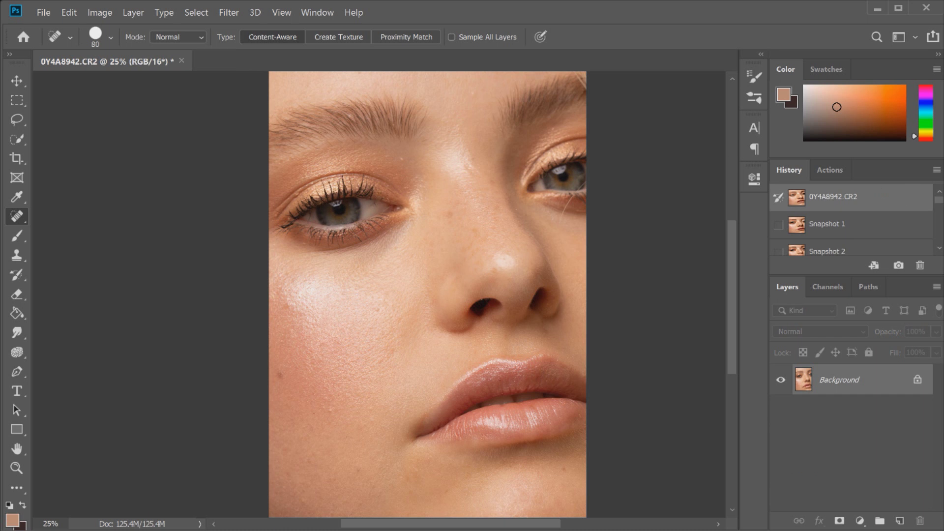
drag(941, 206, 940, 205)
click(908, 238)
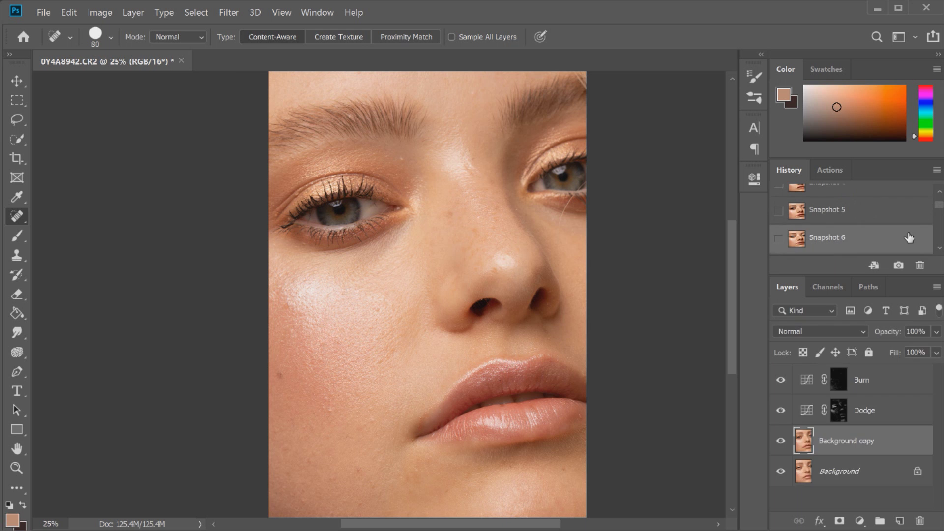